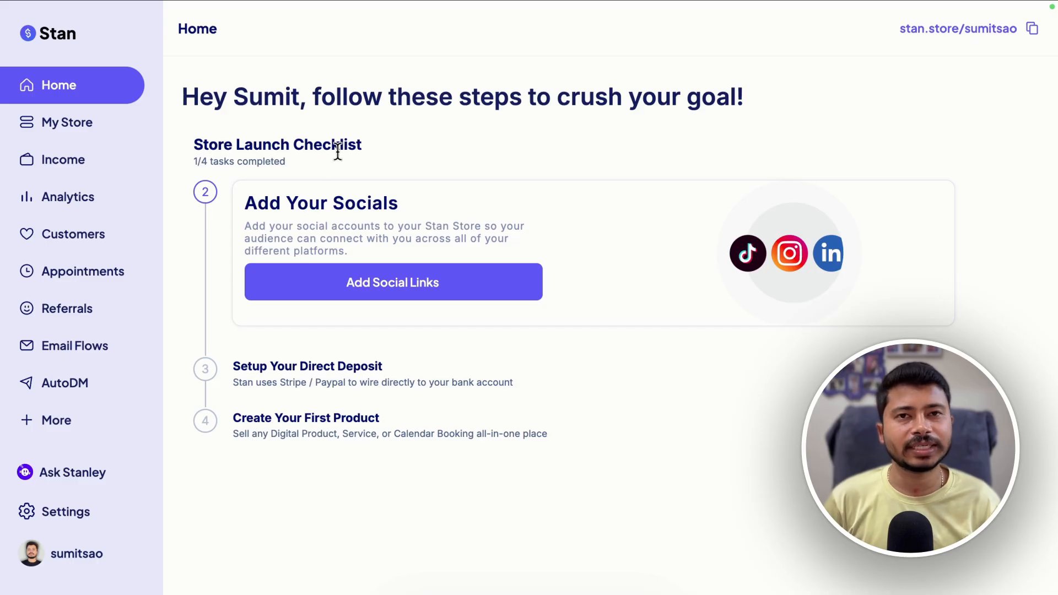
Add the bio 'A Full Time Blogger, YouTuber & Affiliate Marketer' in the social links dialog and save it
left_click(48, 116)
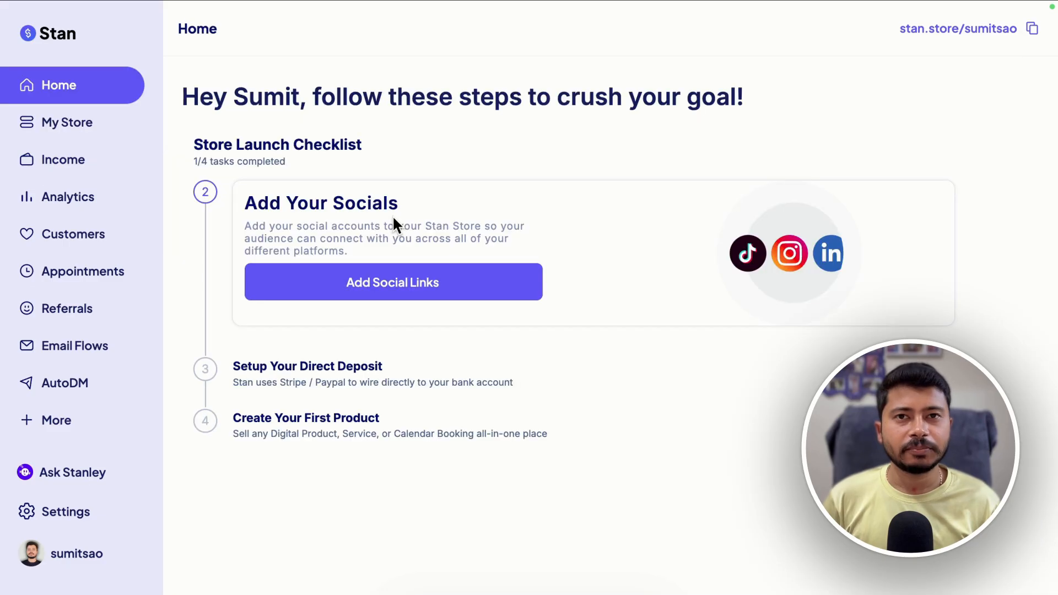
left_click(372, 301)
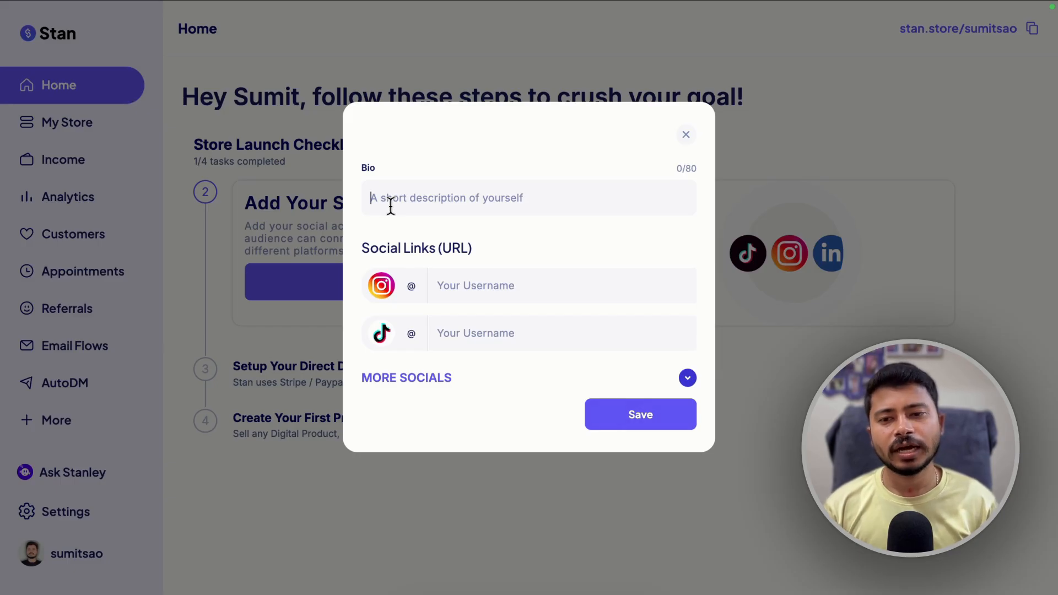
type("A Full Time Blogger, YouTuber & Affiliate Marketer")
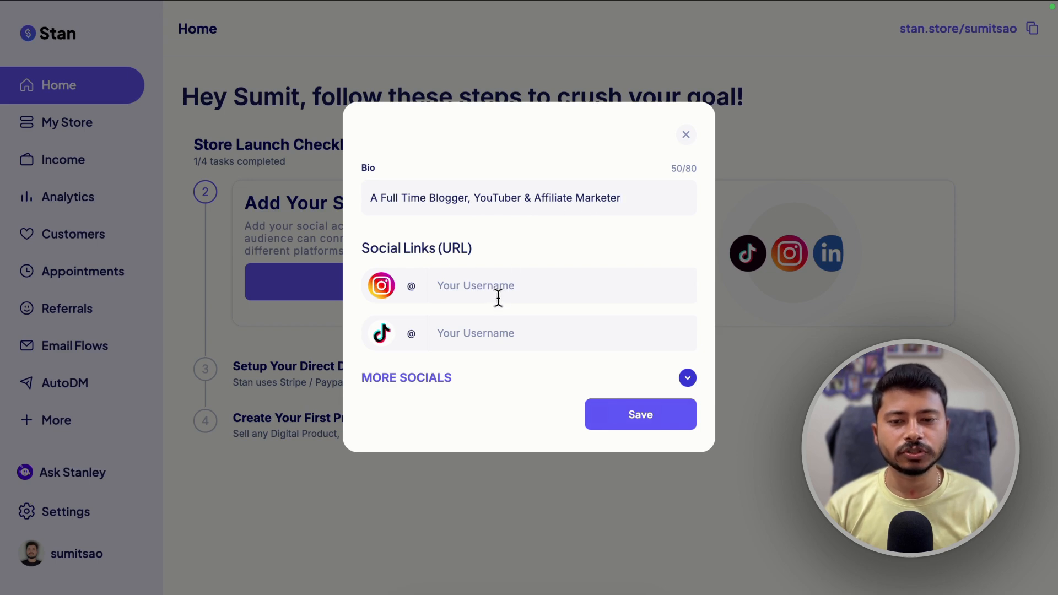
left_click(292, 277)
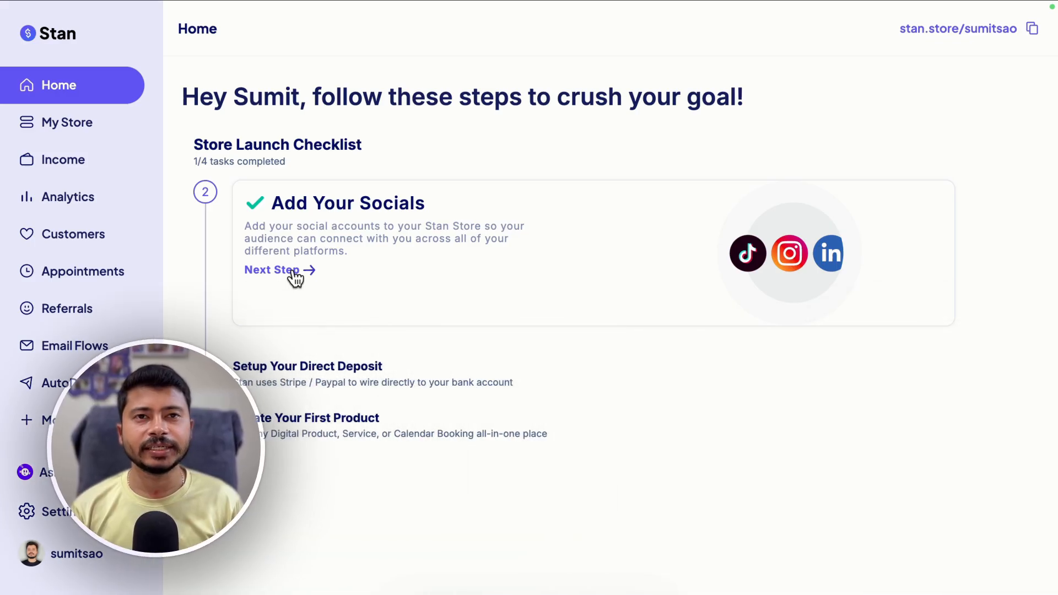
Move on to the direct deposit checklist task and skip setting it up
left_click(310, 272)
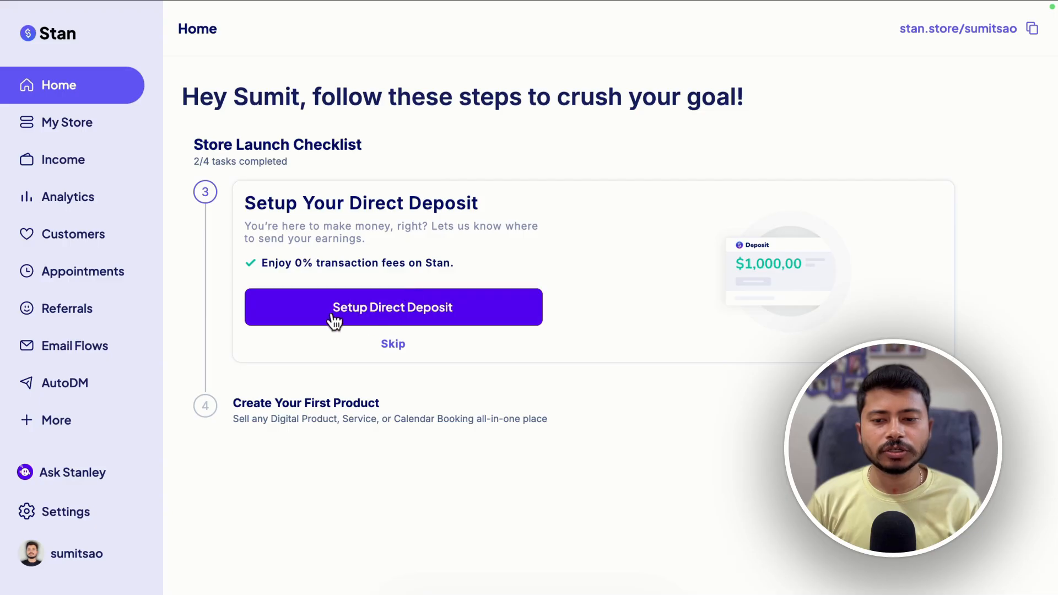
left_click(457, 315)
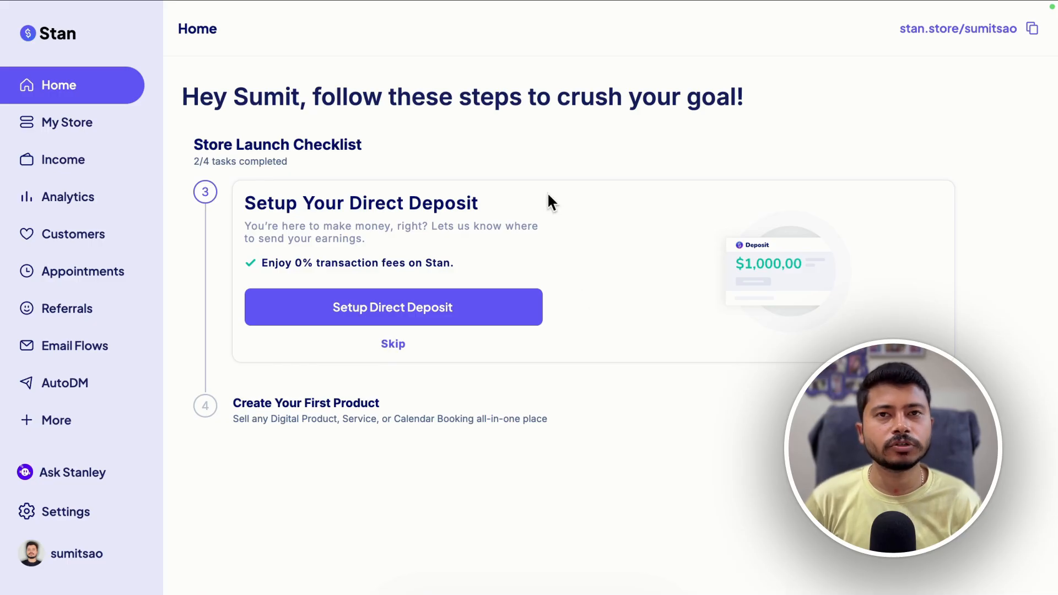
left_click(395, 348)
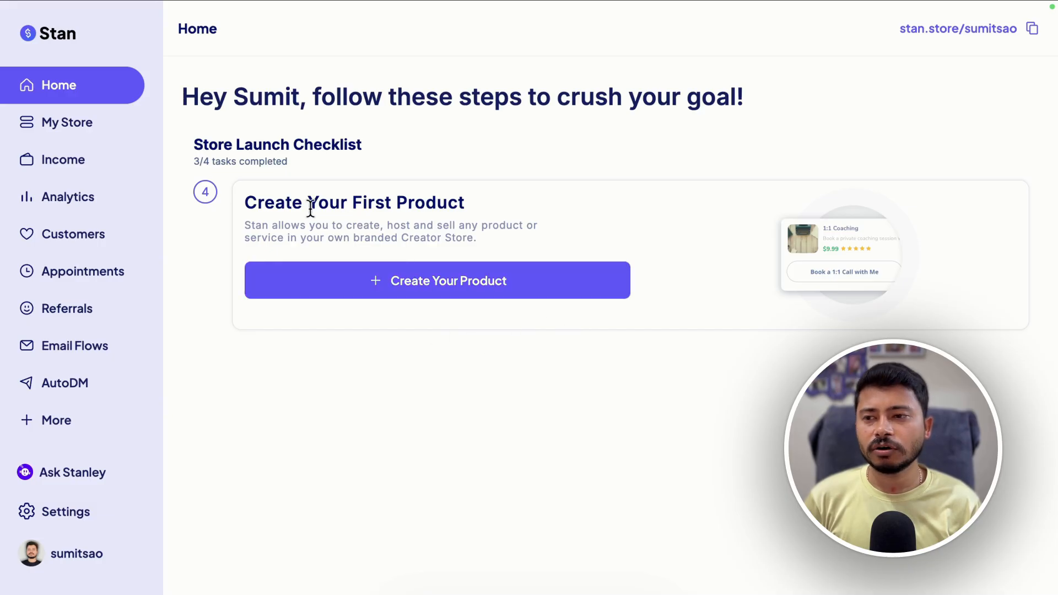
Go to My Store and start adding a new product of type Digital Product
left_click(49, 130)
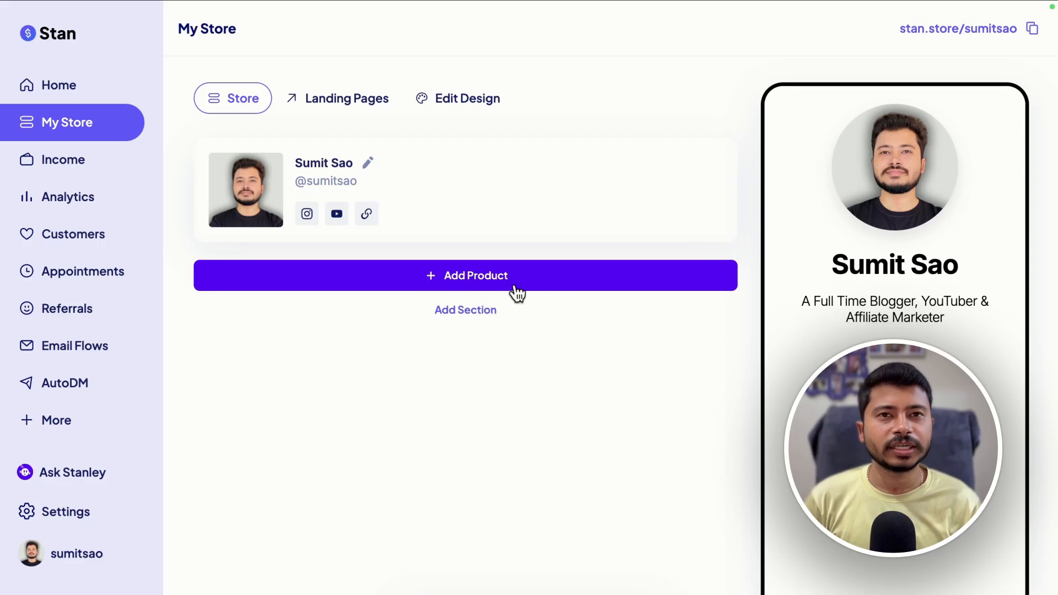
left_click(54, 98)
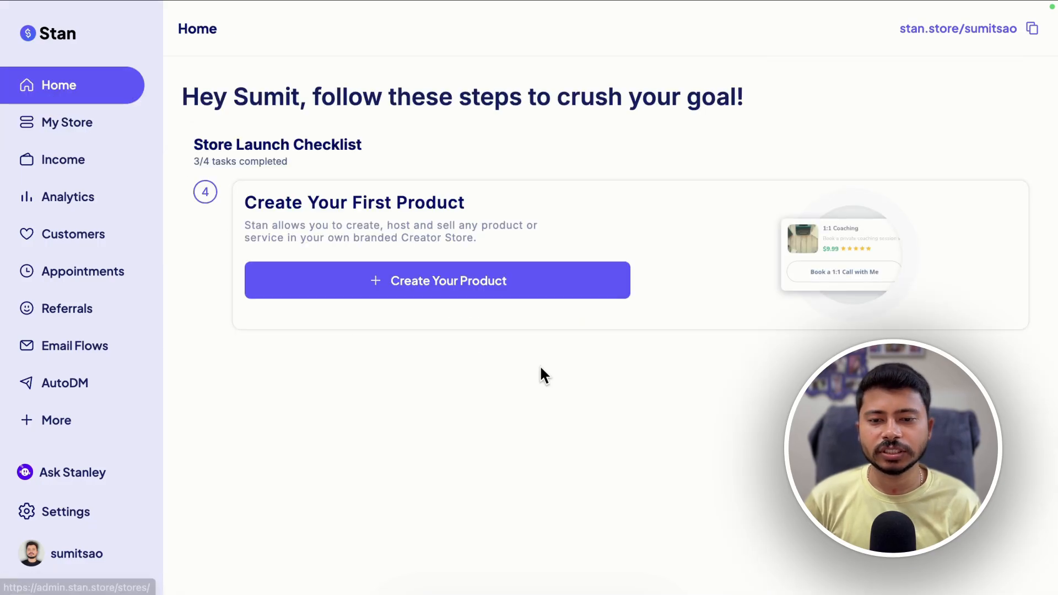
left_click(82, 129)
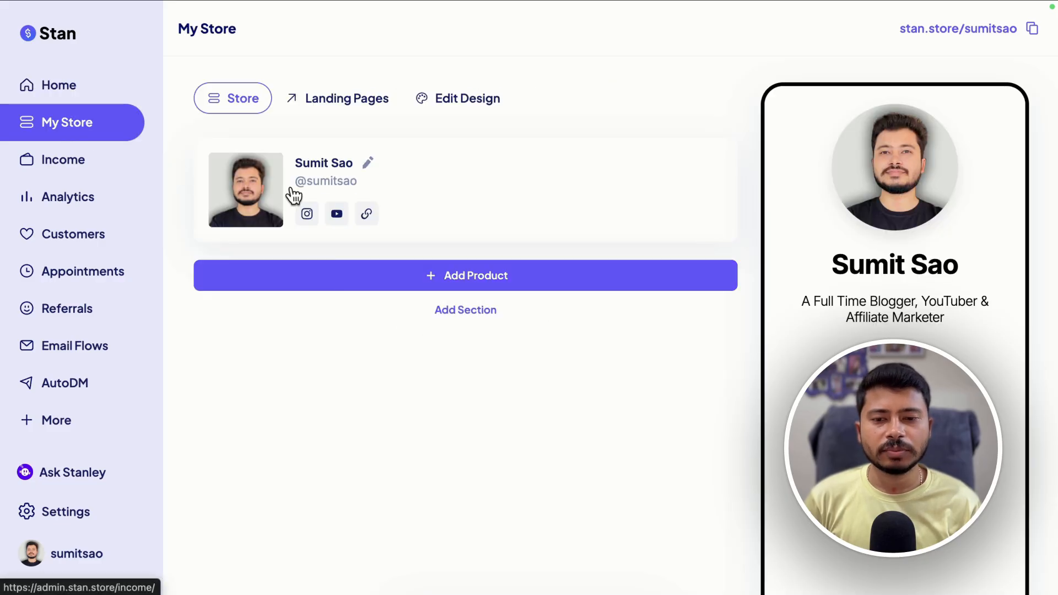
left_click(471, 287)
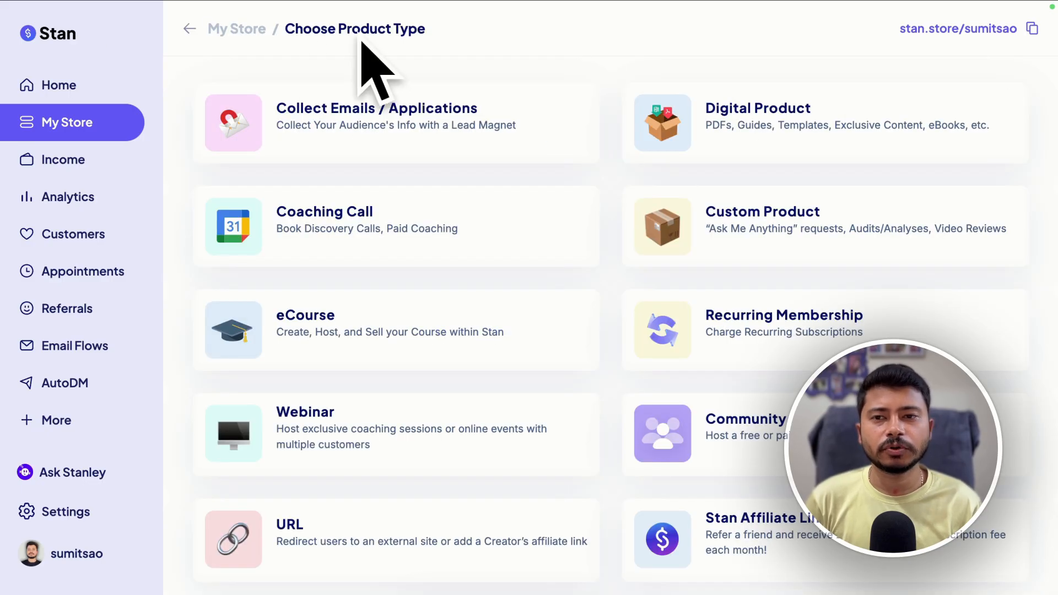
scroll(710, 325, "down", 1)
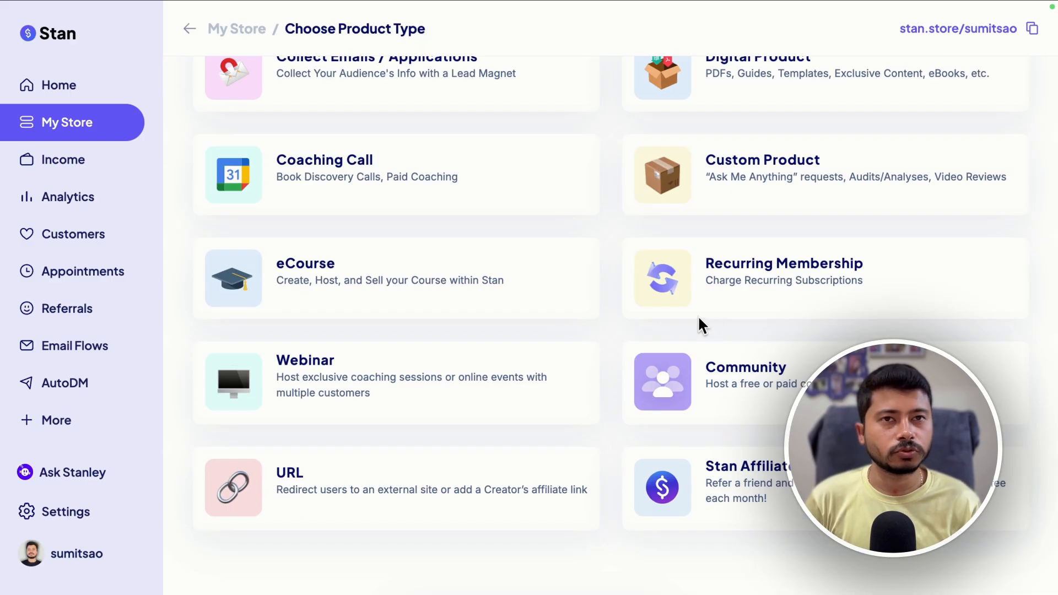
scroll(698, 318, "up", 1)
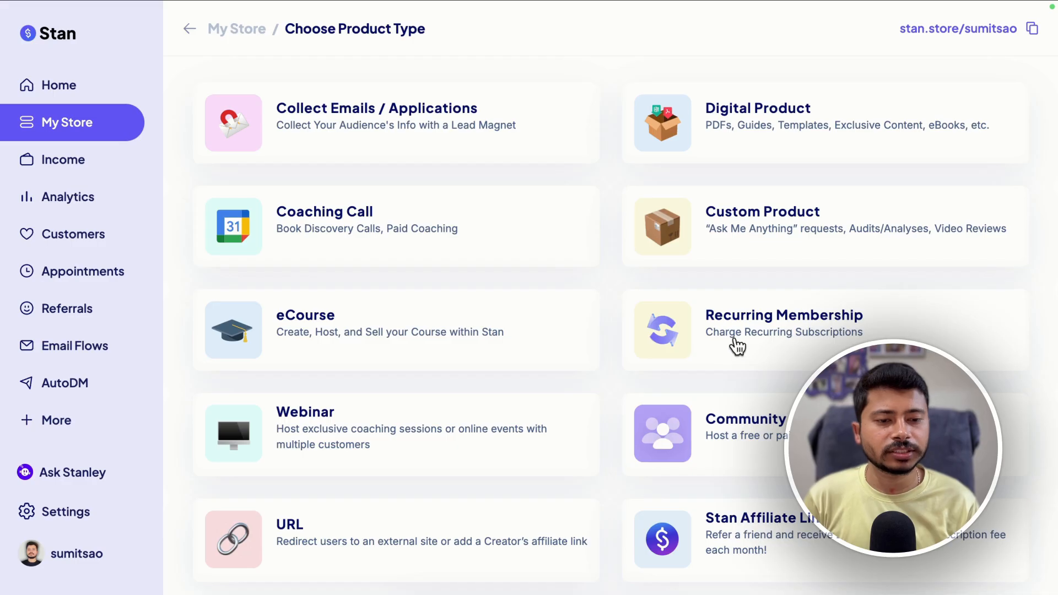
scroll(468, 406, "down", 1)
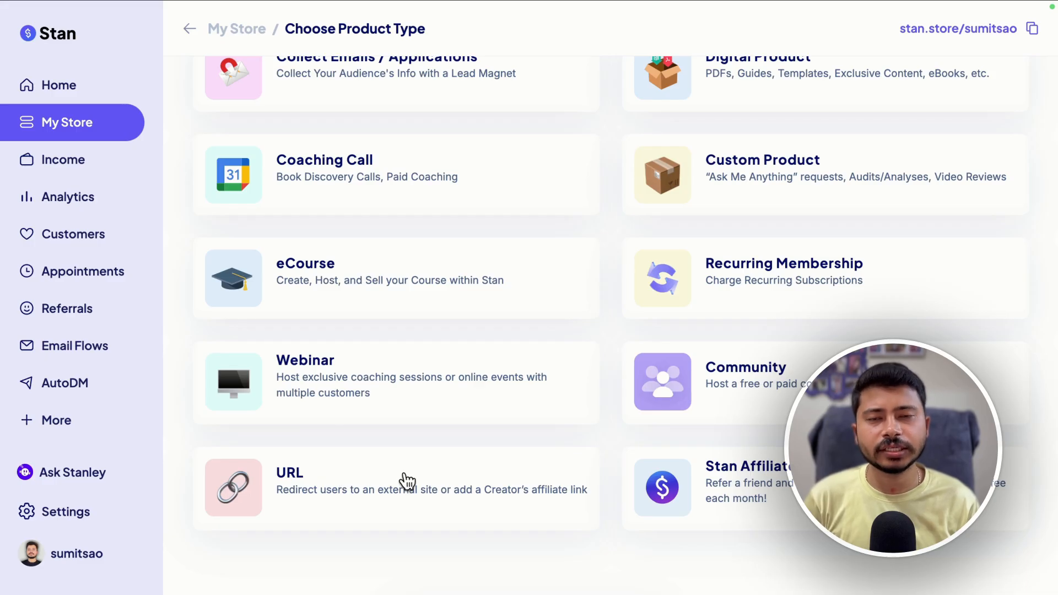
scroll(414, 465, "up", 1)
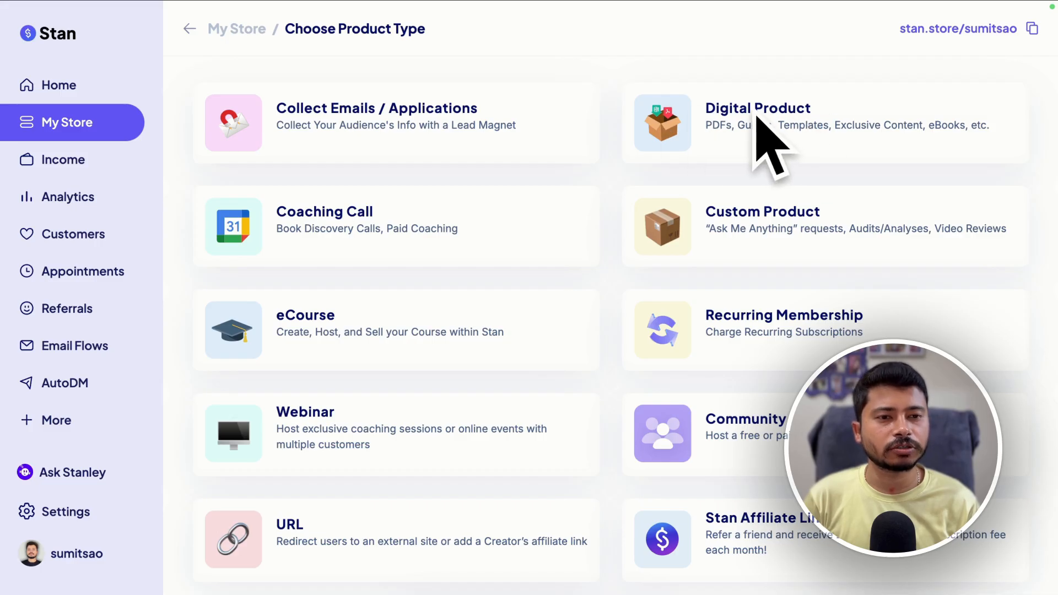
left_click(708, 112)
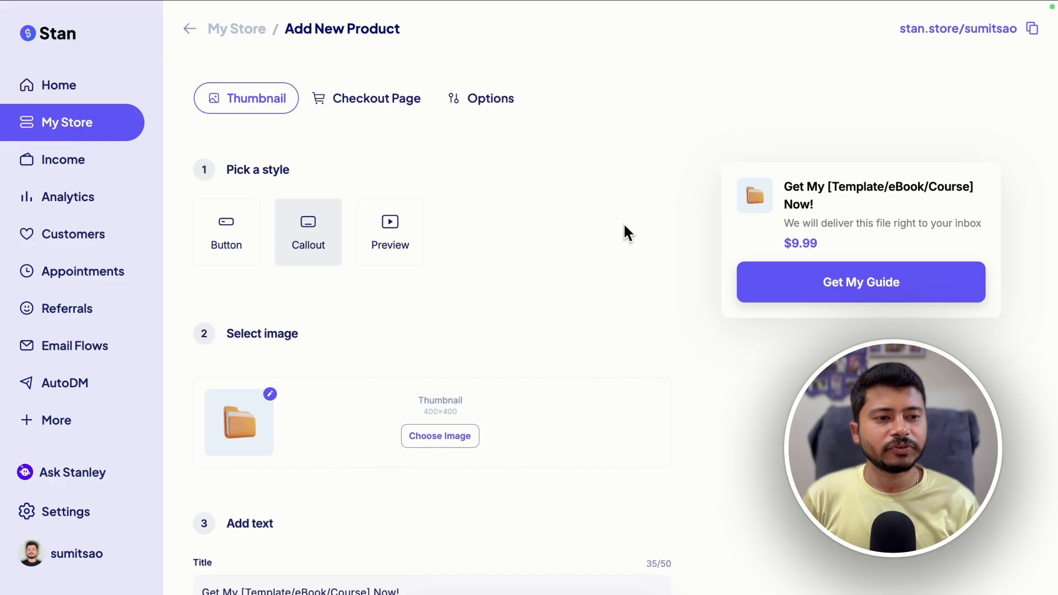
Compare the thumbnail styles and set the product's style to Callout
left_click(232, 239)
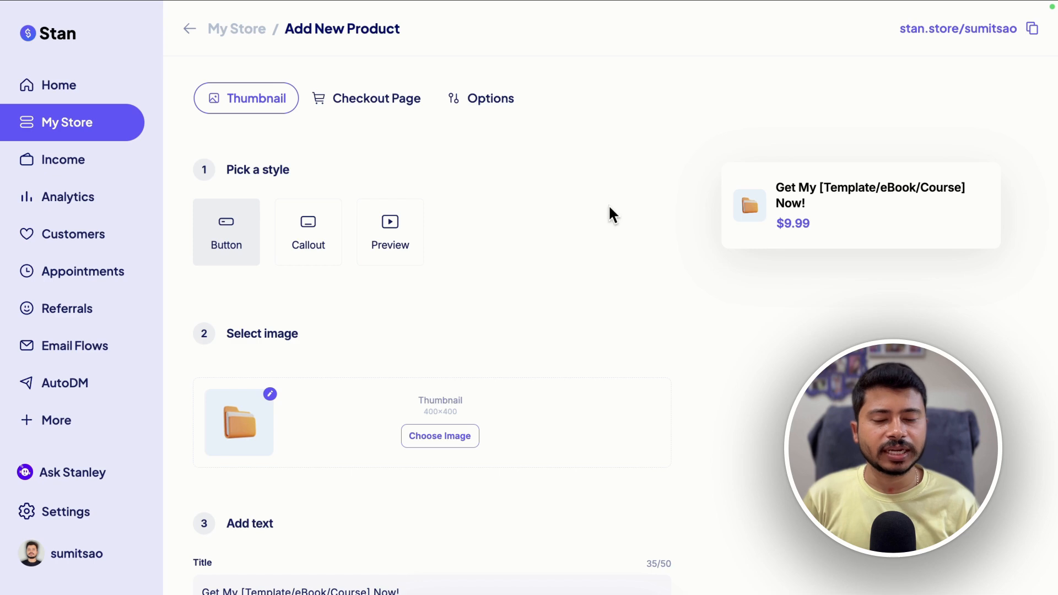
left_click(298, 243)
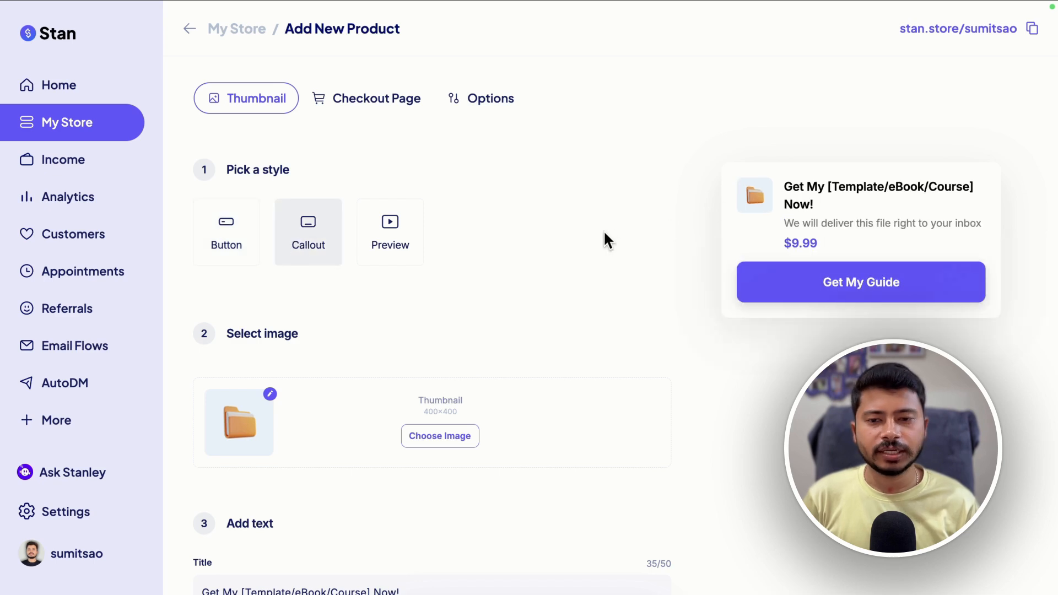
left_click(413, 246)
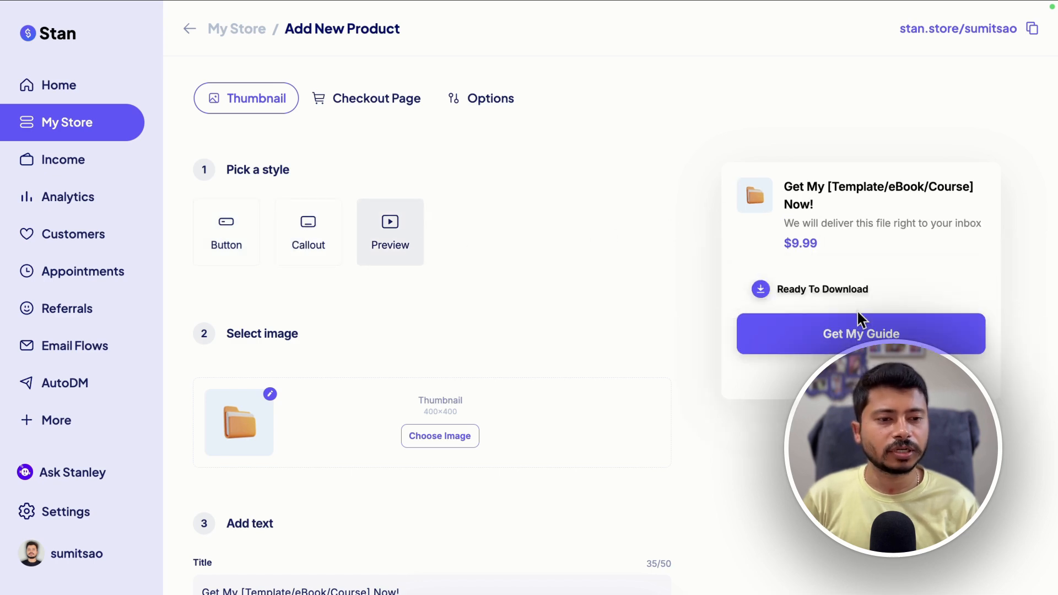
left_click(324, 230)
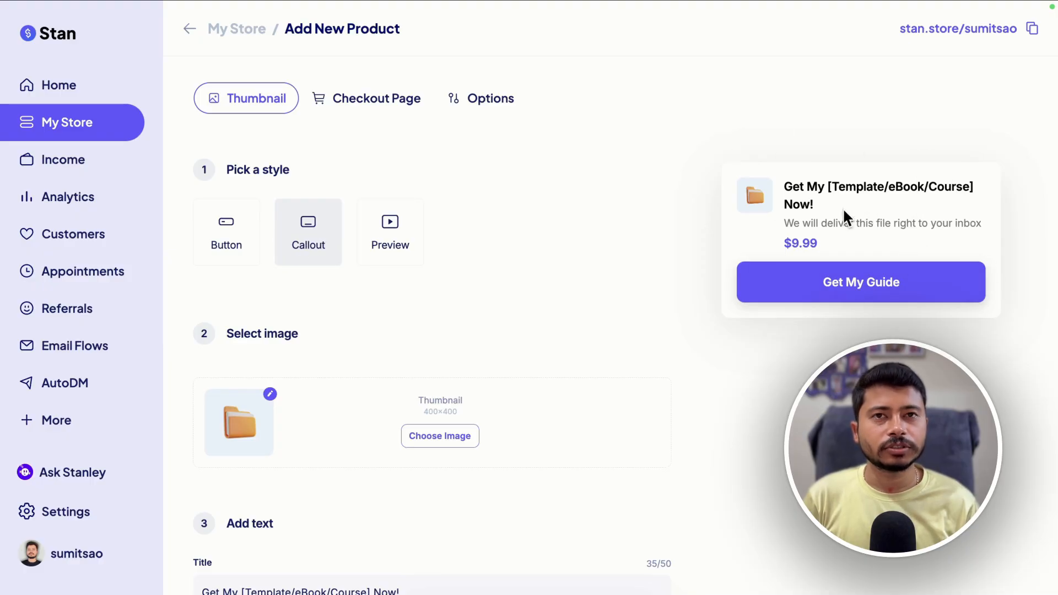
Enter the title '10x Affiliate Income Blueprint' and button text 'Click Here to Continue', then continue to the checkout page
scroll(614, 283, "down", 3)
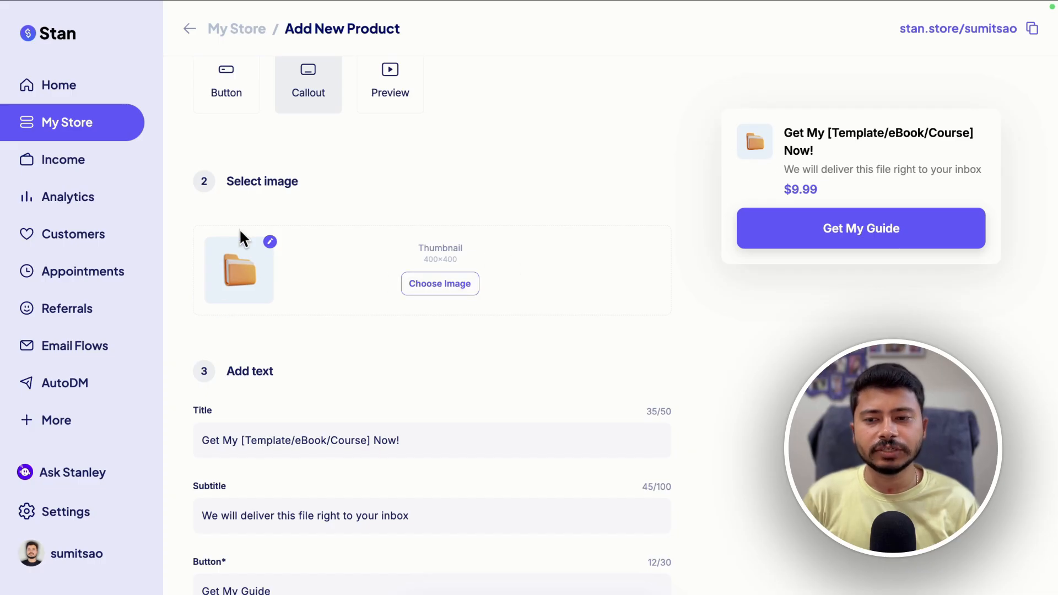
scroll(314, 328, "down", 3)
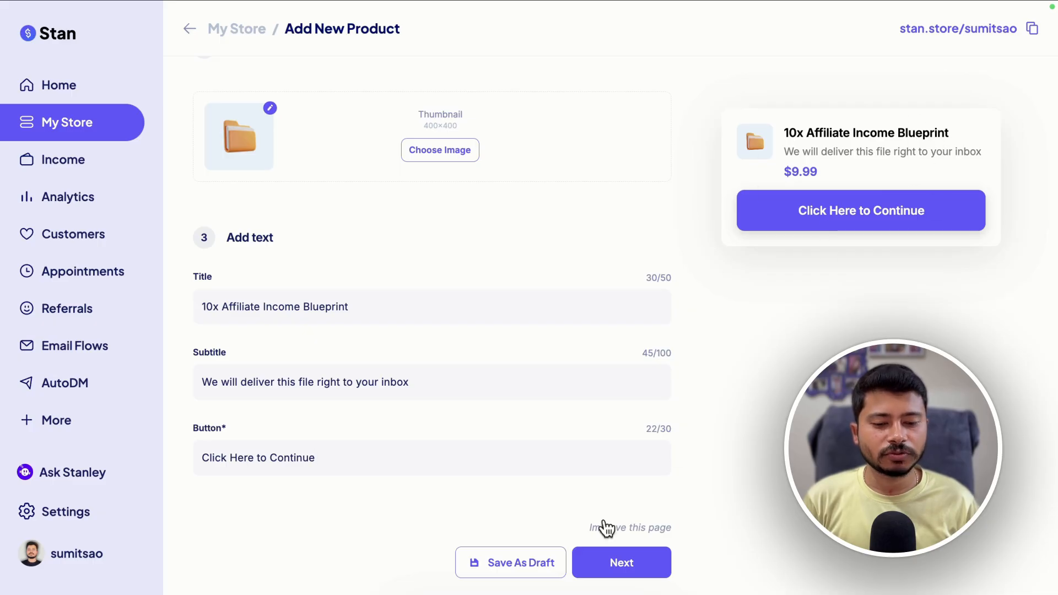
left_click(593, 572)
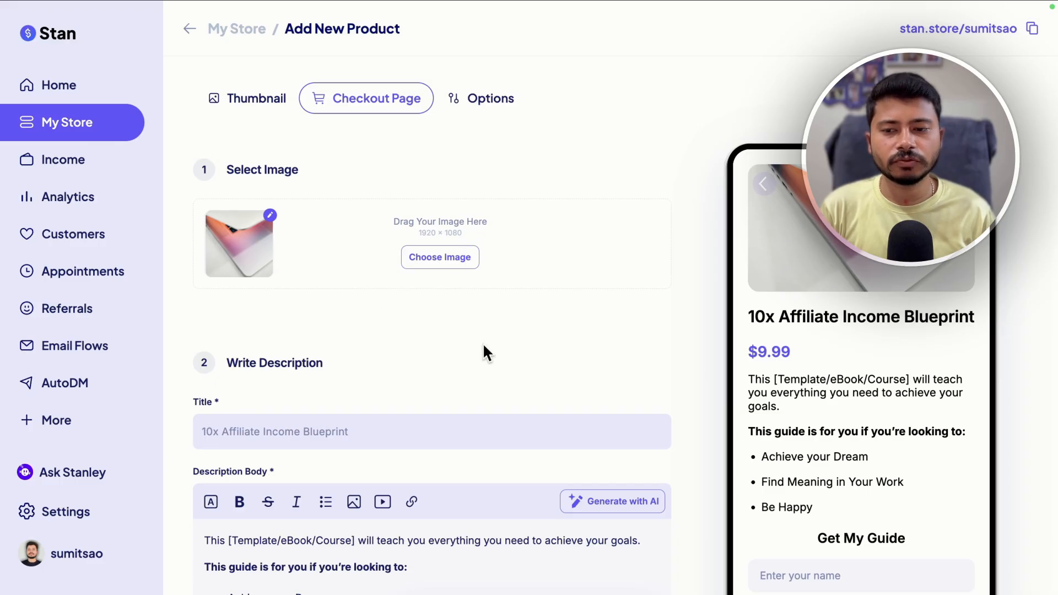
Replace the placeholder description body text with 'vnvncxvncxkv'
scroll(483, 350, "down", 4)
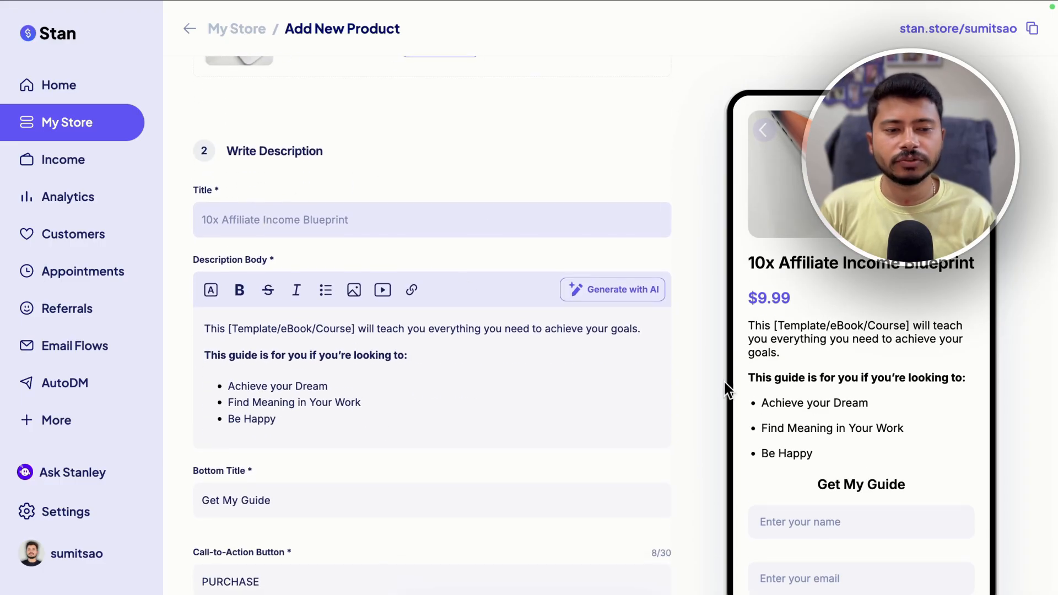
scroll(419, 391, "down", 1)
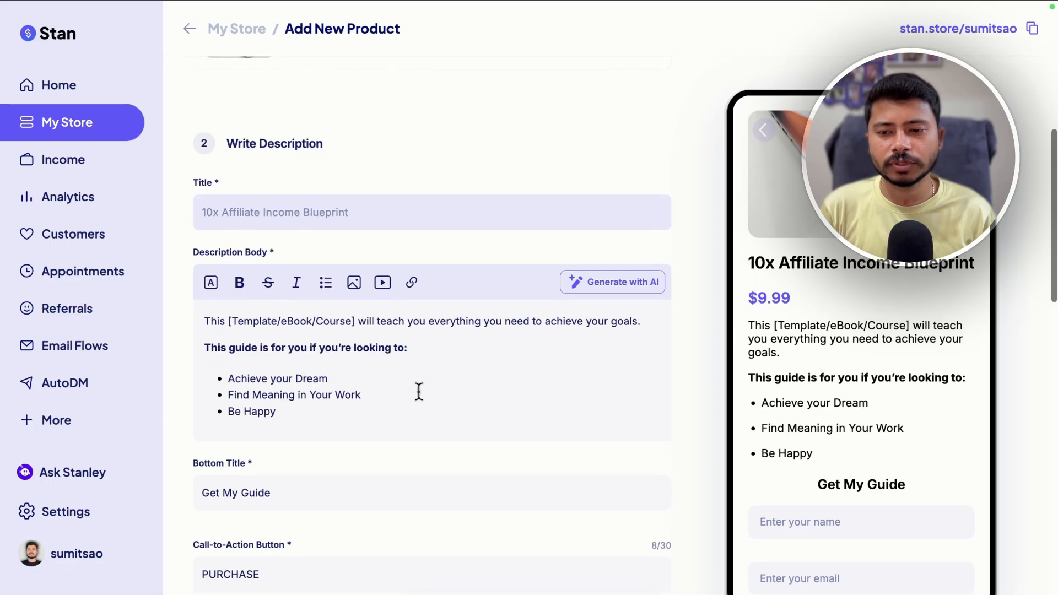
scroll(419, 391, "down", 1)
left_click_drag(295, 371, 206, 271)
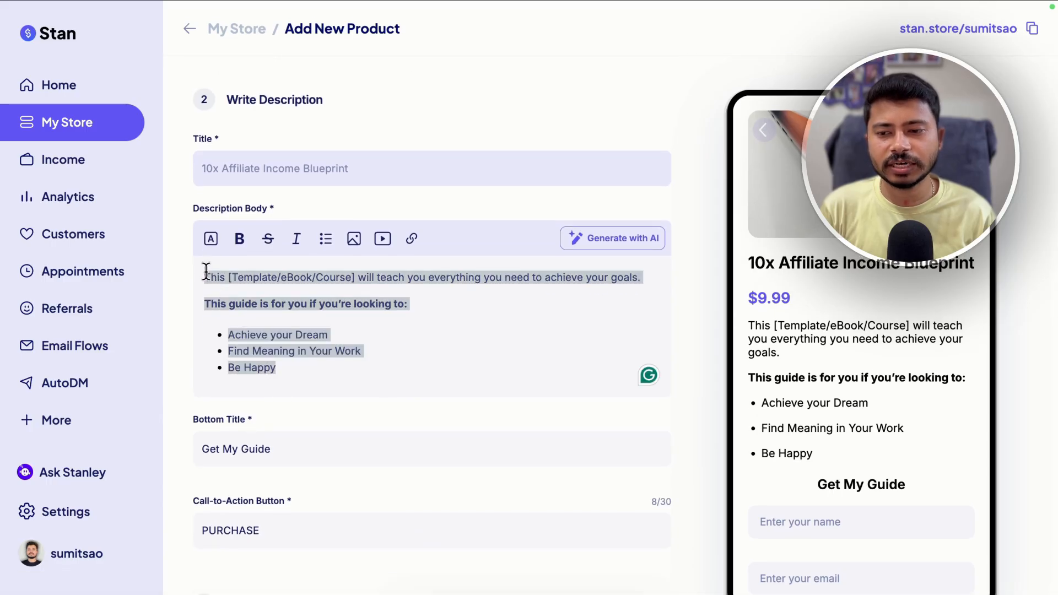
key("BackSpace")
type("vnvncxvncxkv")
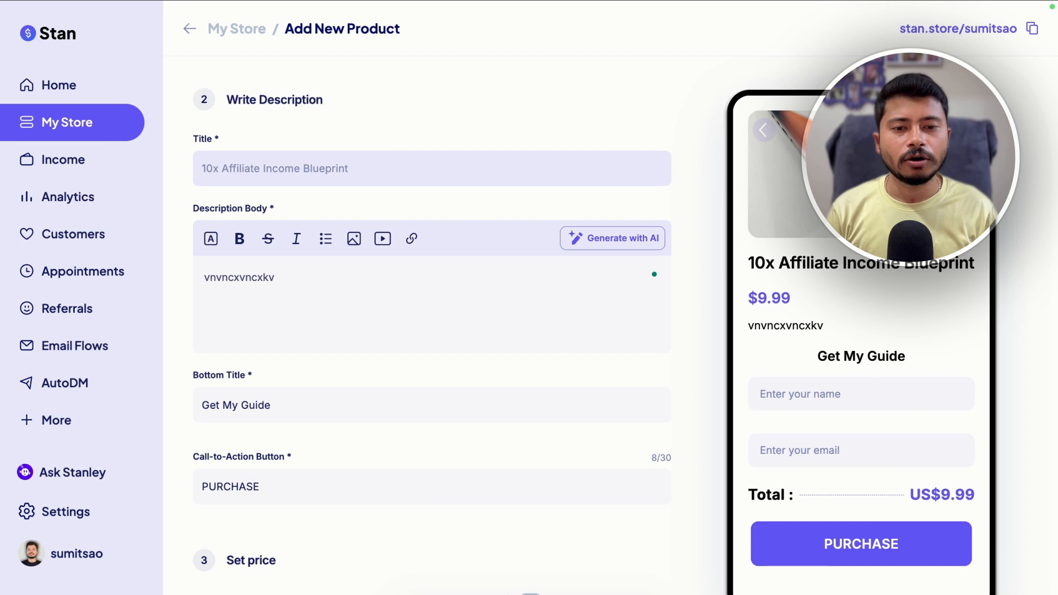
Generate a description with AI from the prompt 'In this 10x Affiliate Income Blueprint, I've shared every strategies that are working for me' and review it
left_click(620, 247)
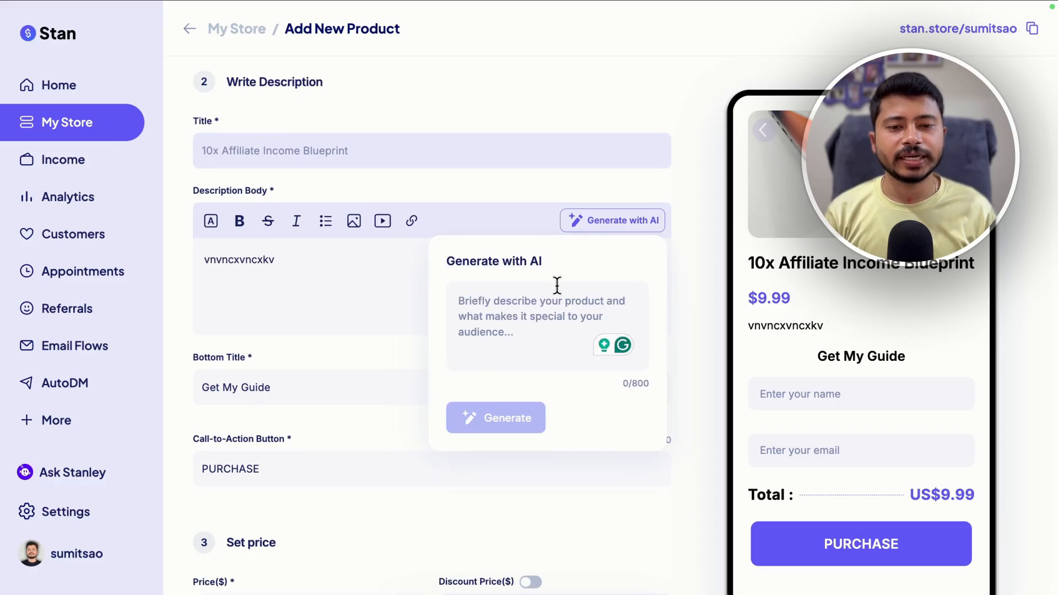
left_click(480, 304)
type("In this 10x Affiliate Income Blueprint, I've shared every strategies that are working for me")
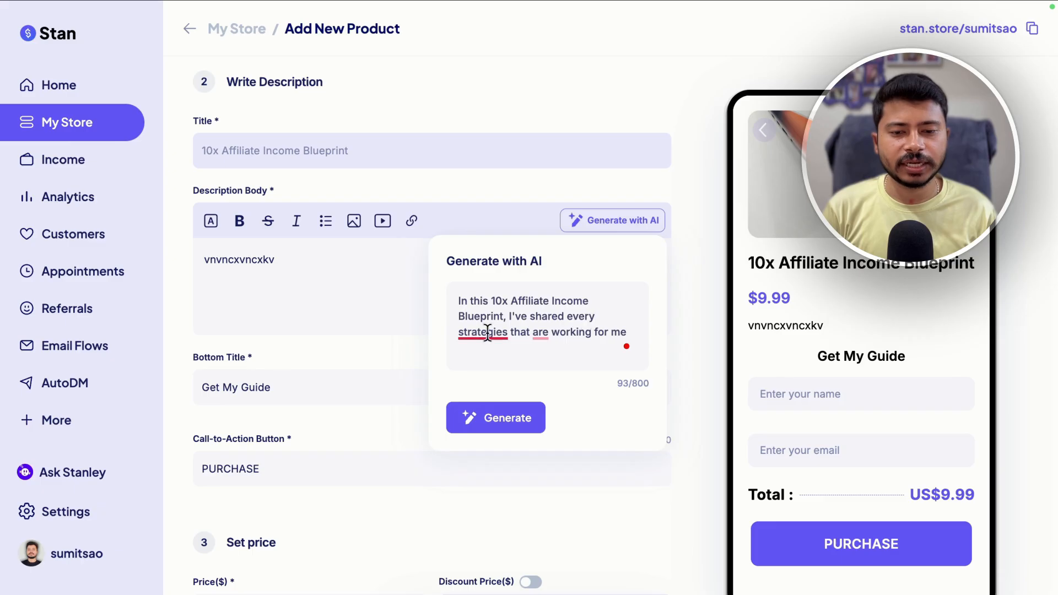
mouse_move(468, 337)
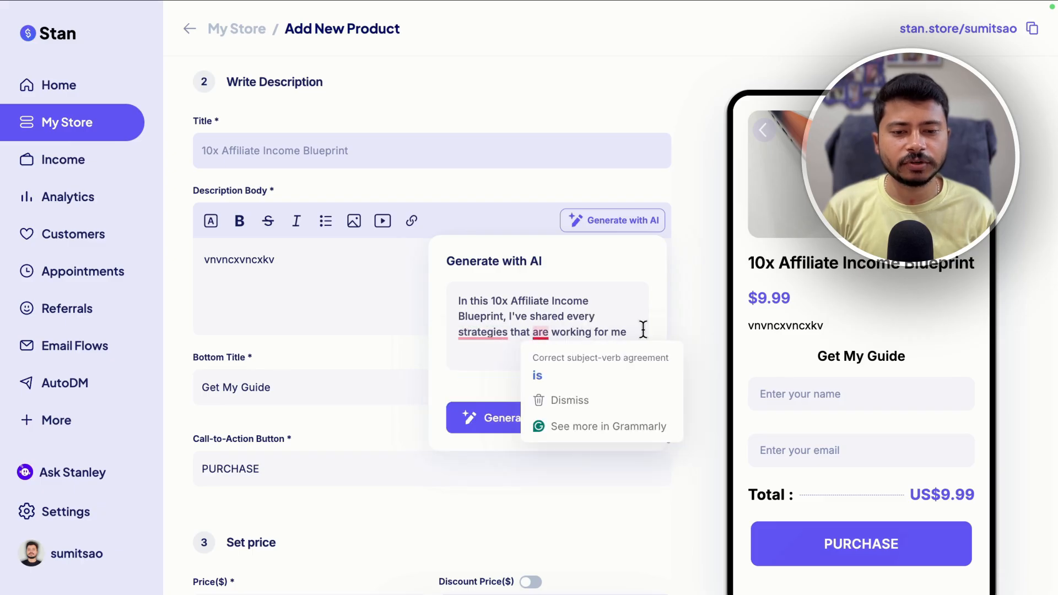
left_click(507, 419)
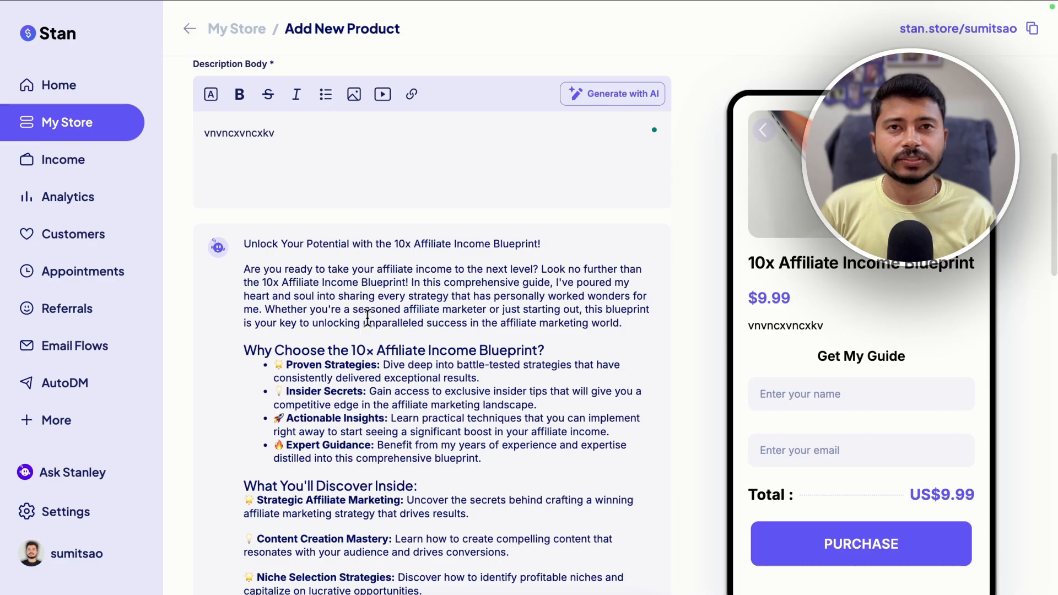
scroll(354, 318, "down", 1)
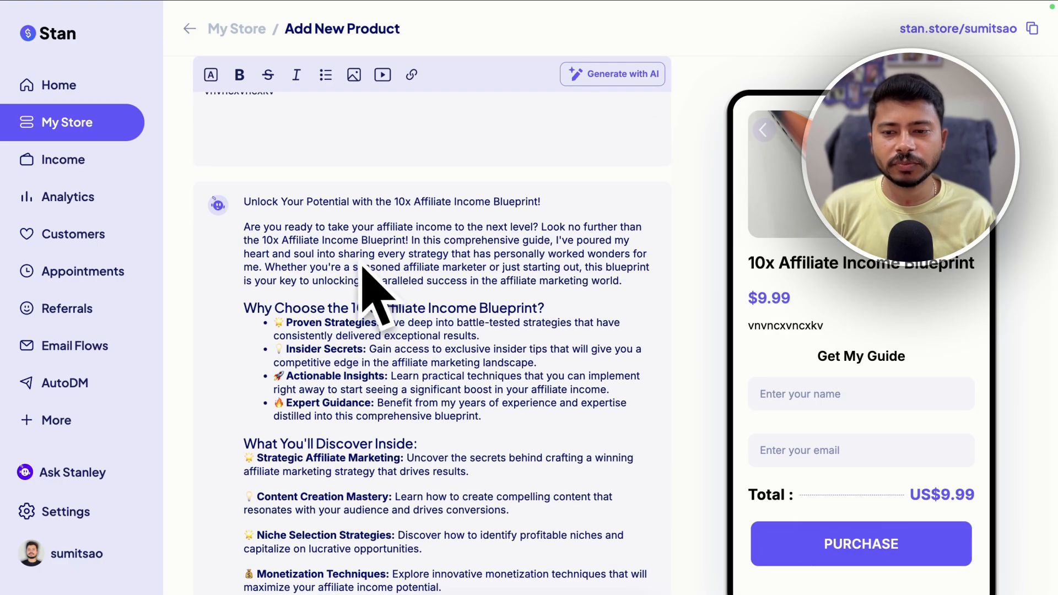
scroll(396, 259, "down", 2)
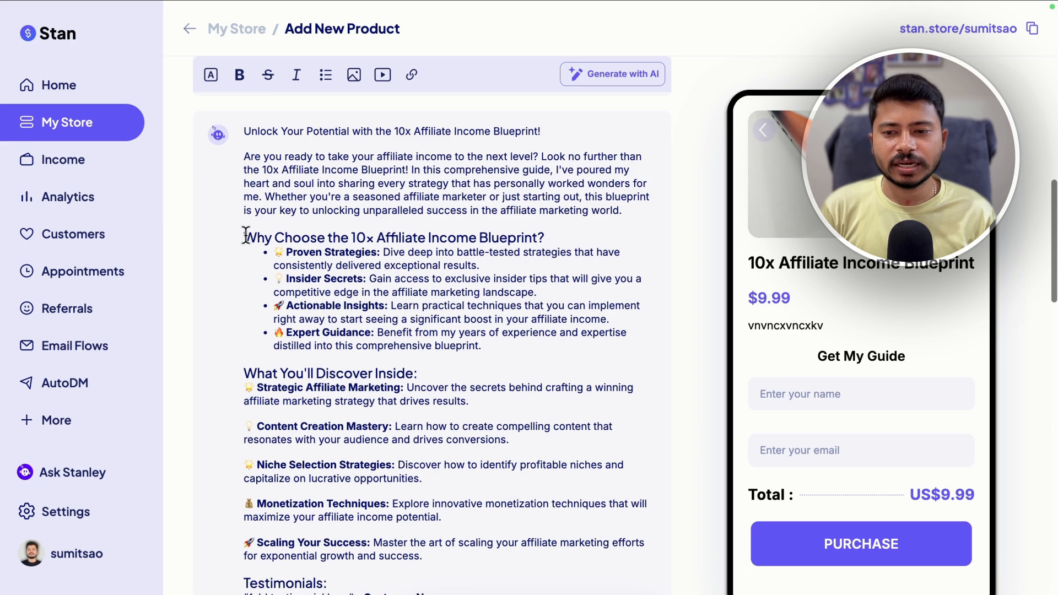
scroll(388, 300, "down", 3)
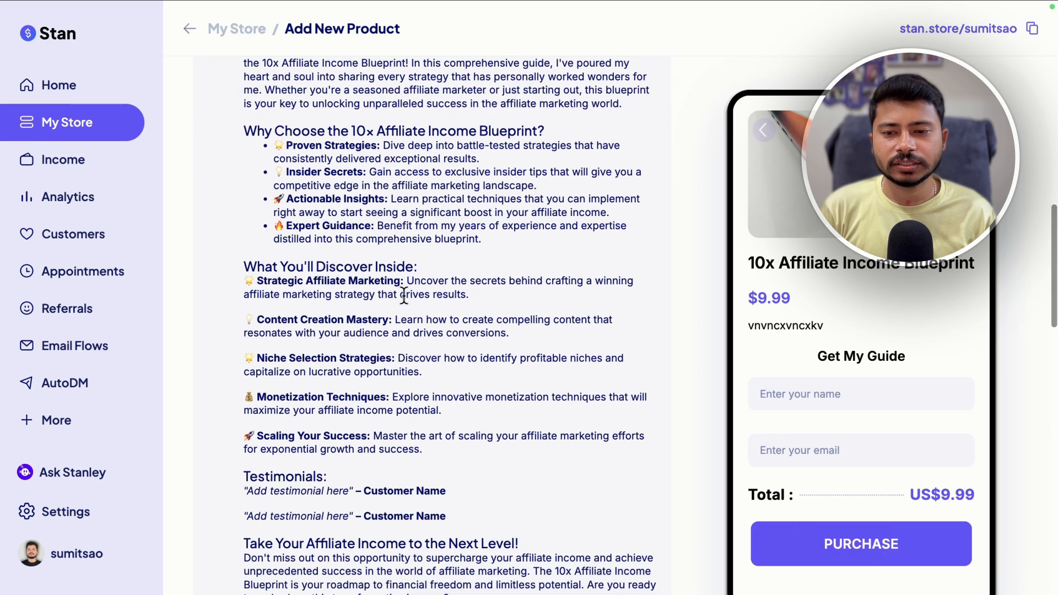
scroll(405, 268, "down", 3)
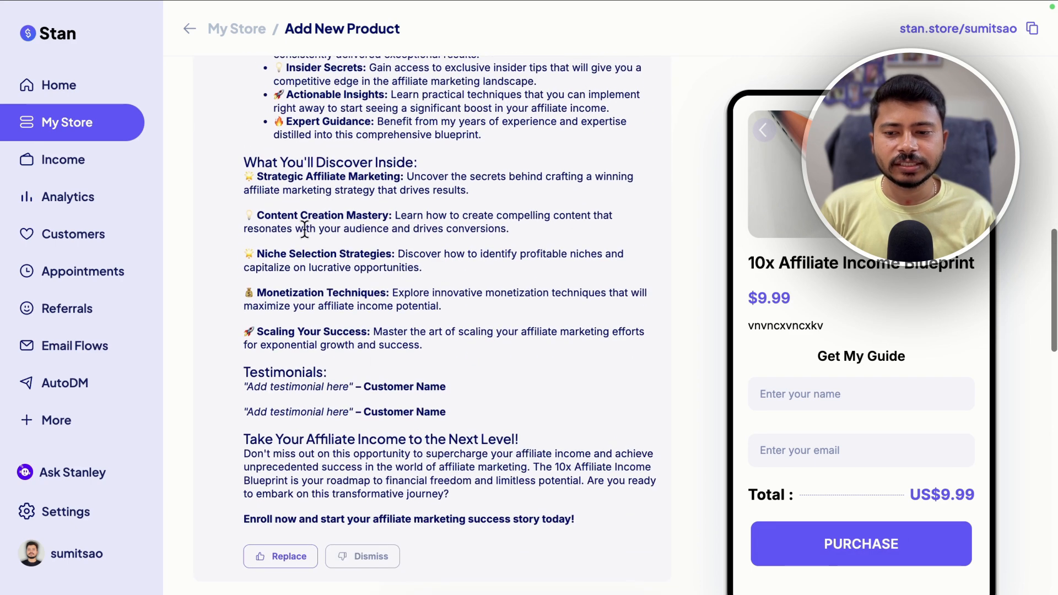
Review the AI-generated description and use it to replace the description body
scroll(408, 388, "down", 2)
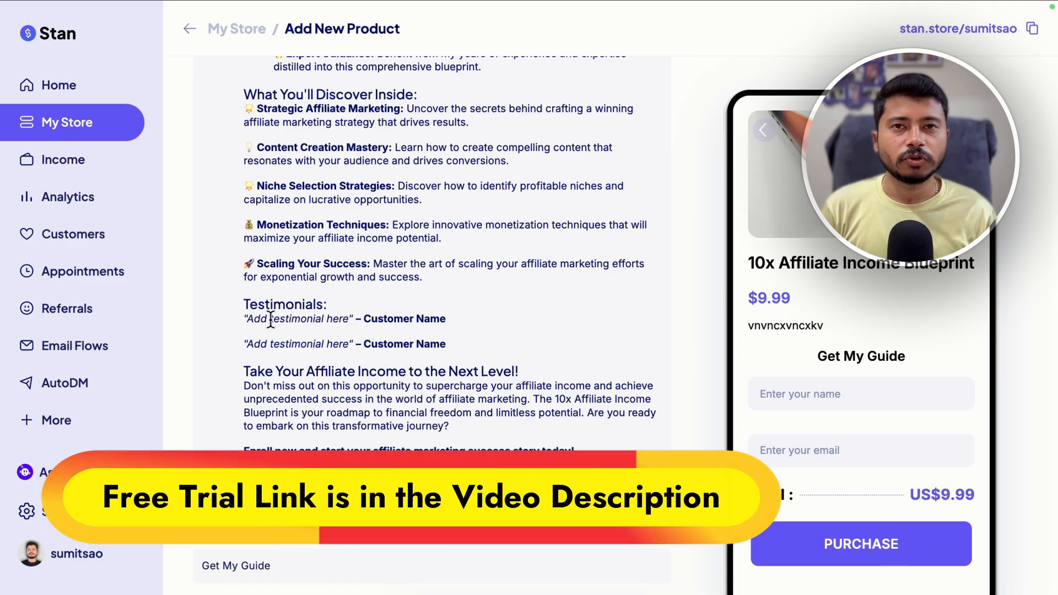
scroll(452, 323, "up", 4)
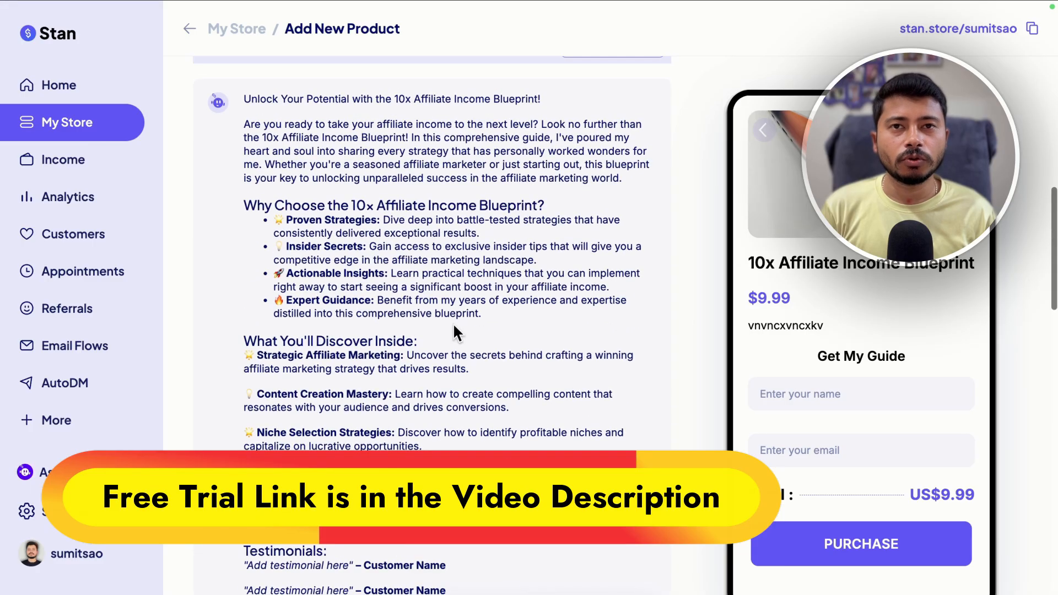
scroll(453, 323, "down", 1)
scroll(453, 323, "down", 6)
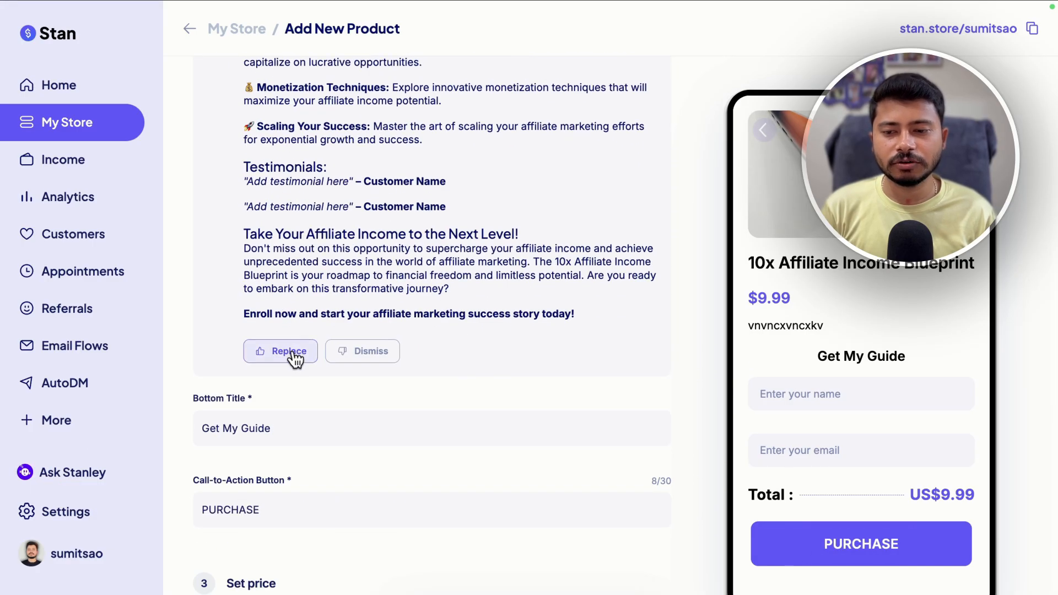
left_click(290, 353)
Split the description's opening paragraph into separate shorter paragraphs with line breaks
scroll(940, 303, "down", 3)
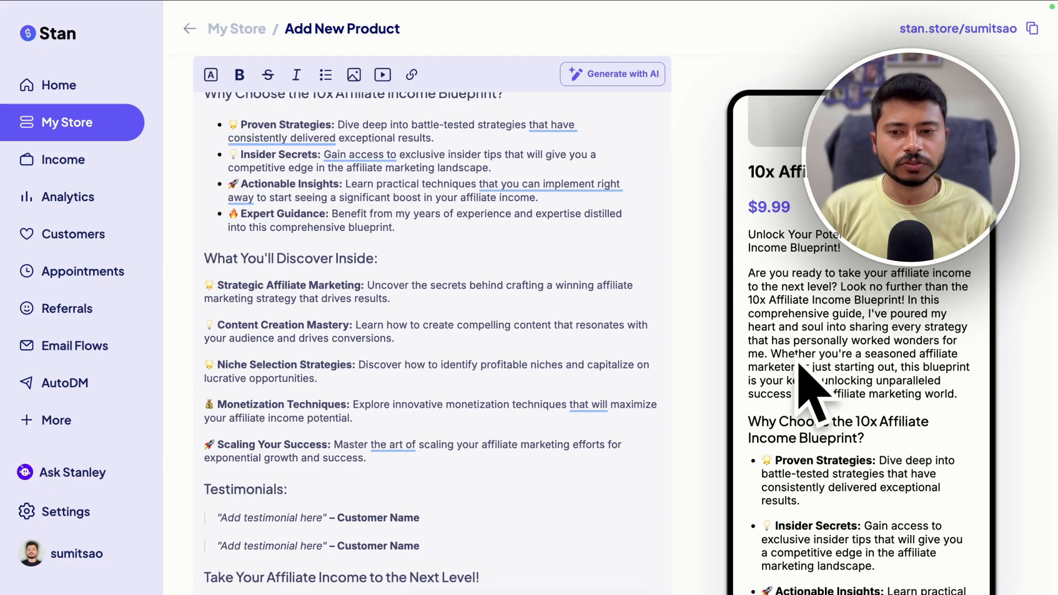
scroll(427, 346, "up", 2)
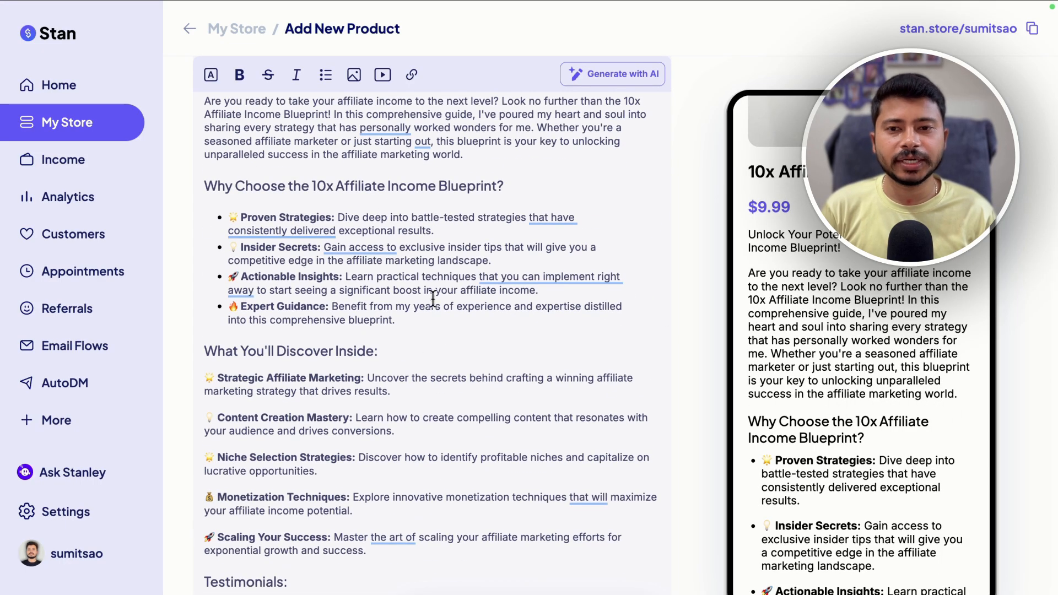
scroll(433, 298, "up", 2)
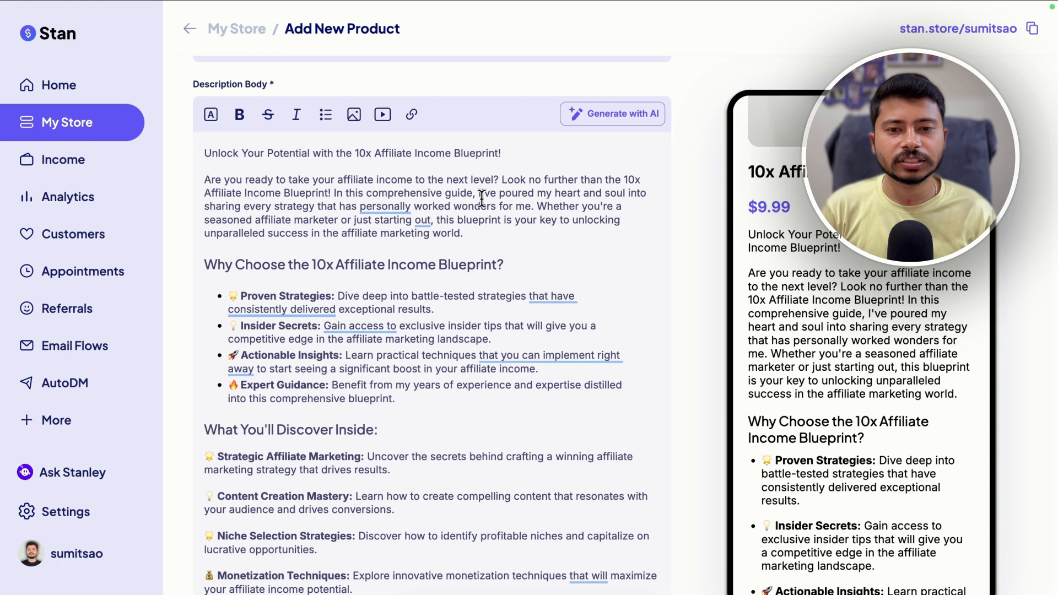
left_click(502, 176)
key("Return")
key("Return")
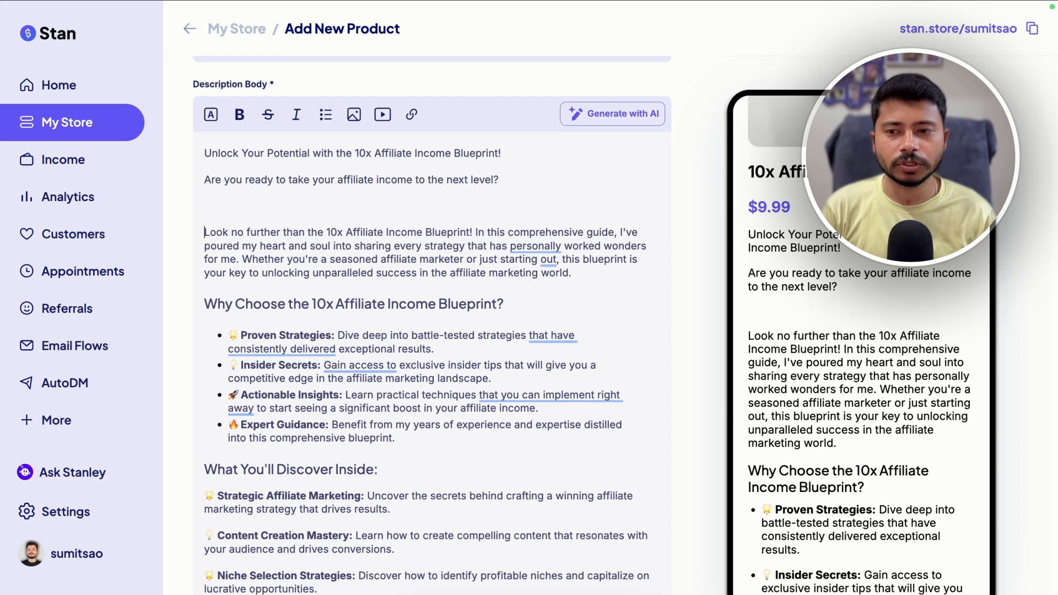
key("BackSpace")
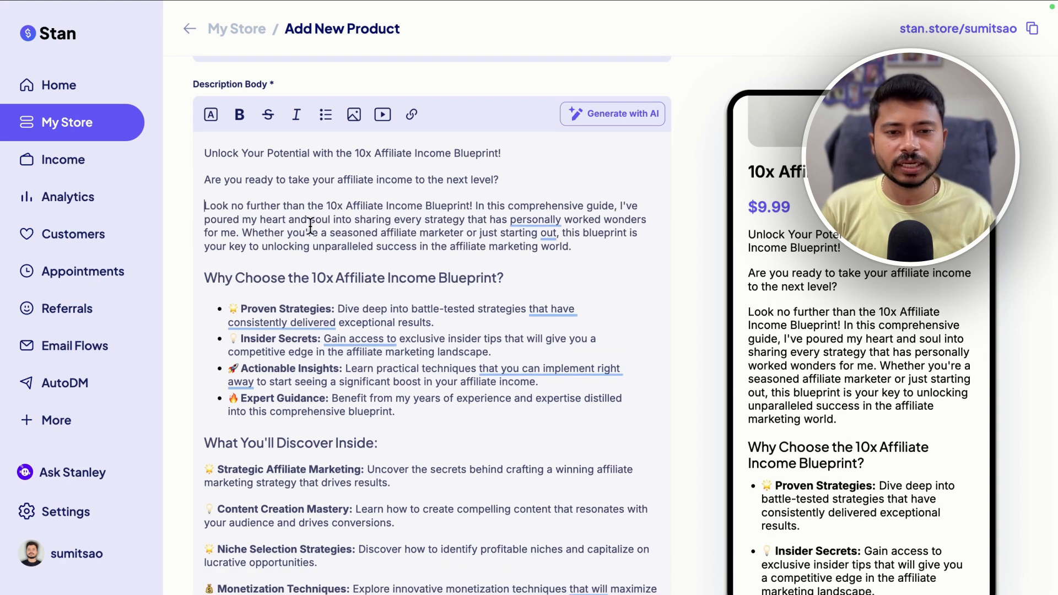
left_click(242, 232)
key("Return")
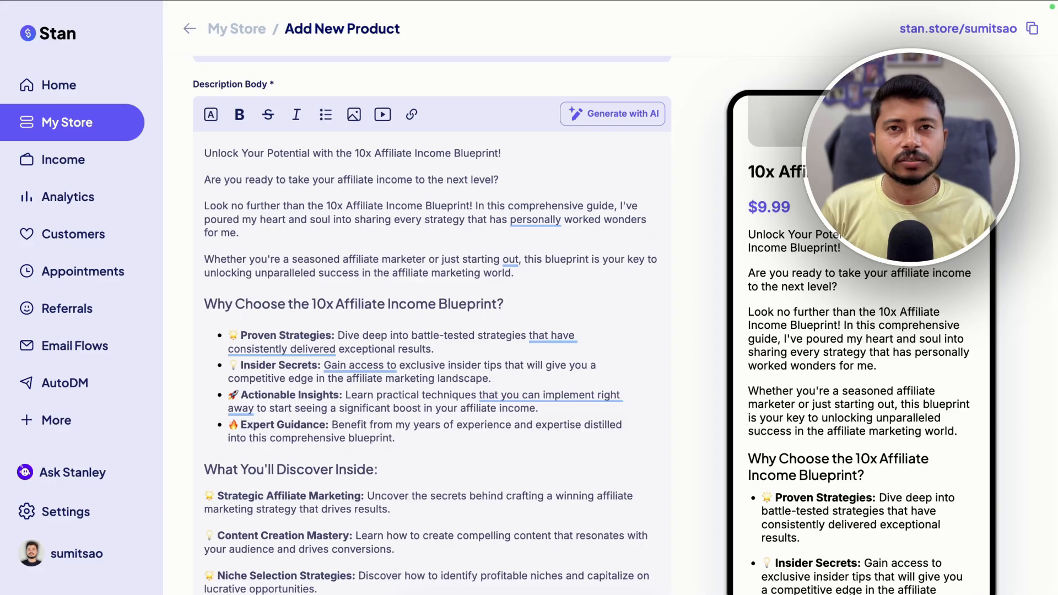
Set the bottom title to 'Get This Ebook With Special Discount' and the call-to-action button to 'Buy Now'
scroll(484, 305, "down", 15)
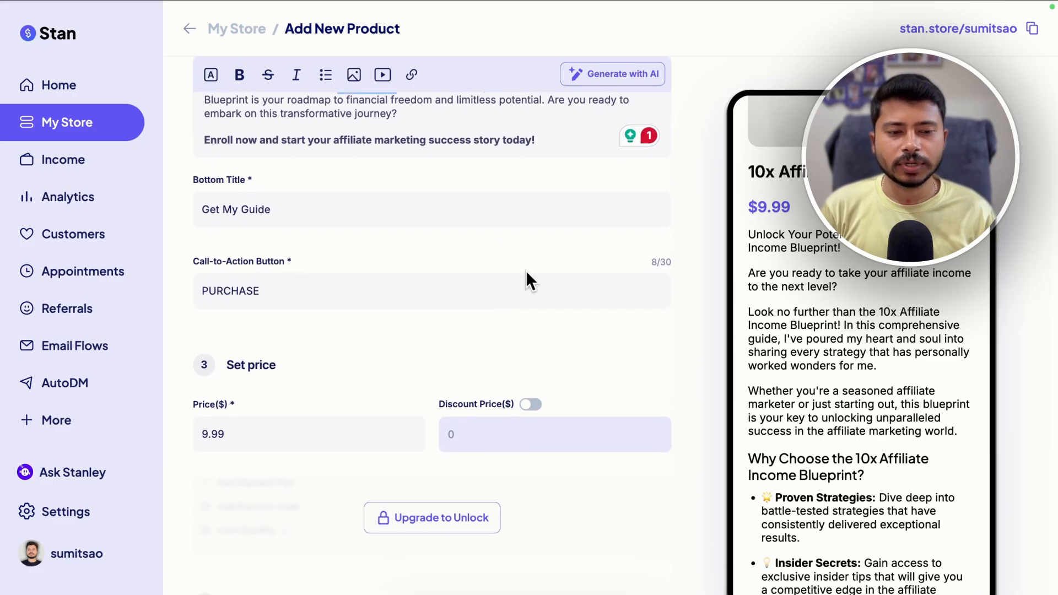
scroll(830, 364, "down", 10)
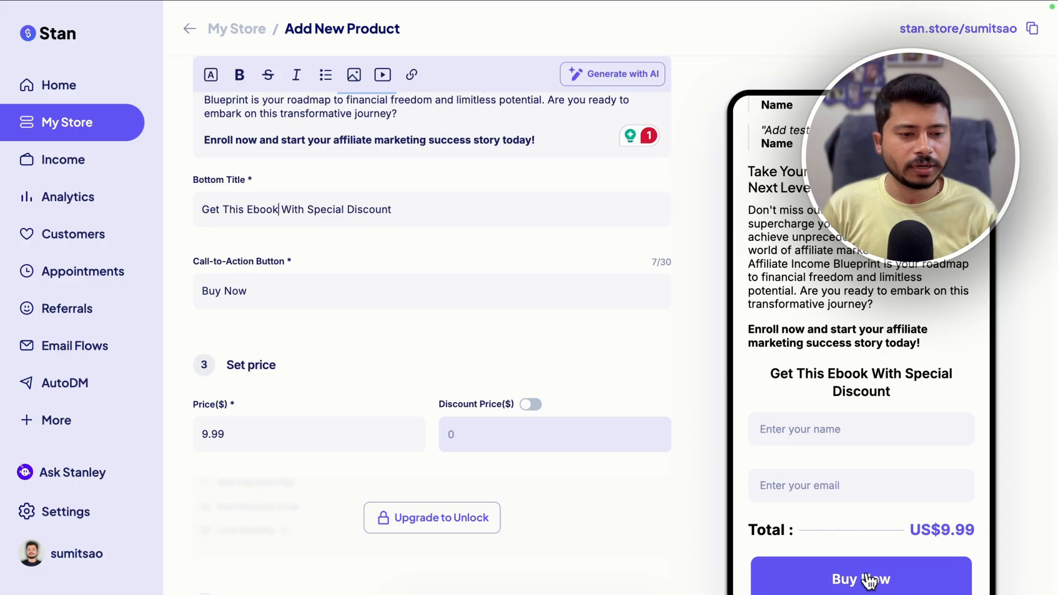
scroll(182, 429, "down", 2)
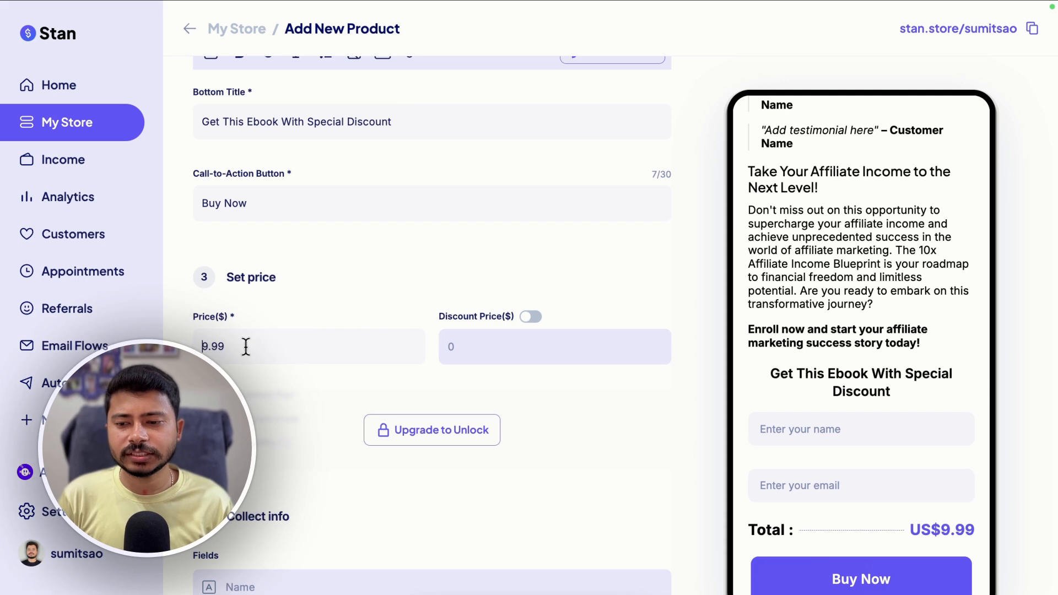
Set the price to 39.99 and enable a discount price of 19.99
left_click(340, 346)
key("Home")
type("3")
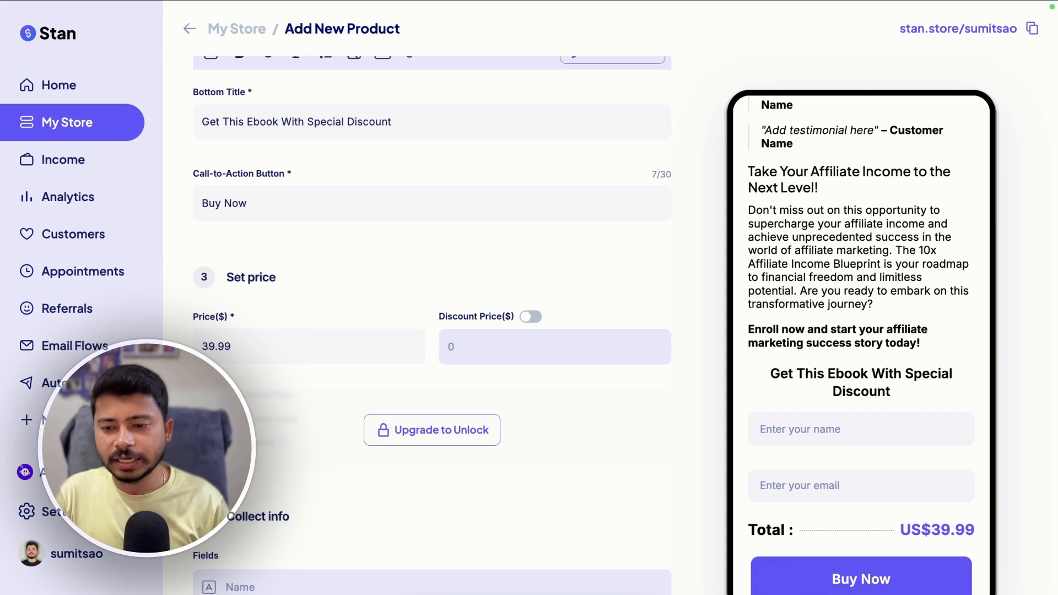
left_click(523, 318)
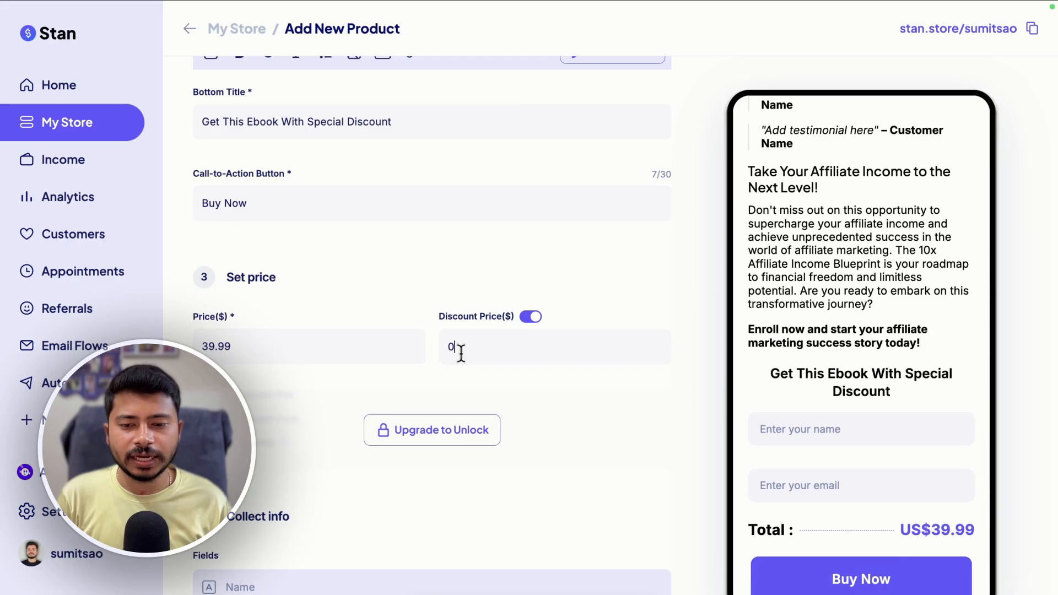
type("19.99")
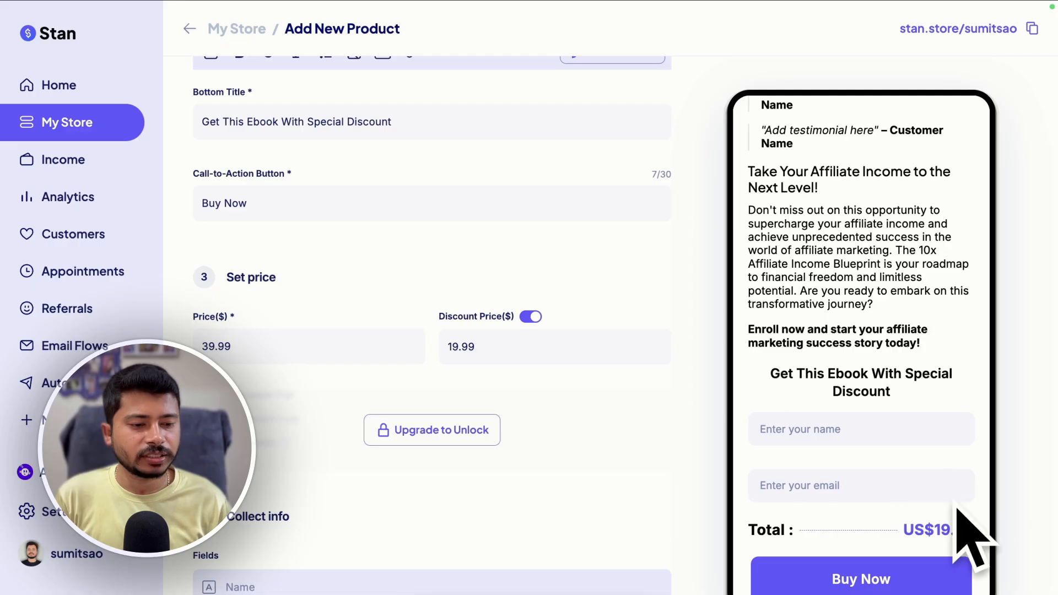
Scroll through the checkout page settings and preview to review the collect-info and upload sections
scroll(844, 420, "up", 6)
scroll(844, 419, "up", 10)
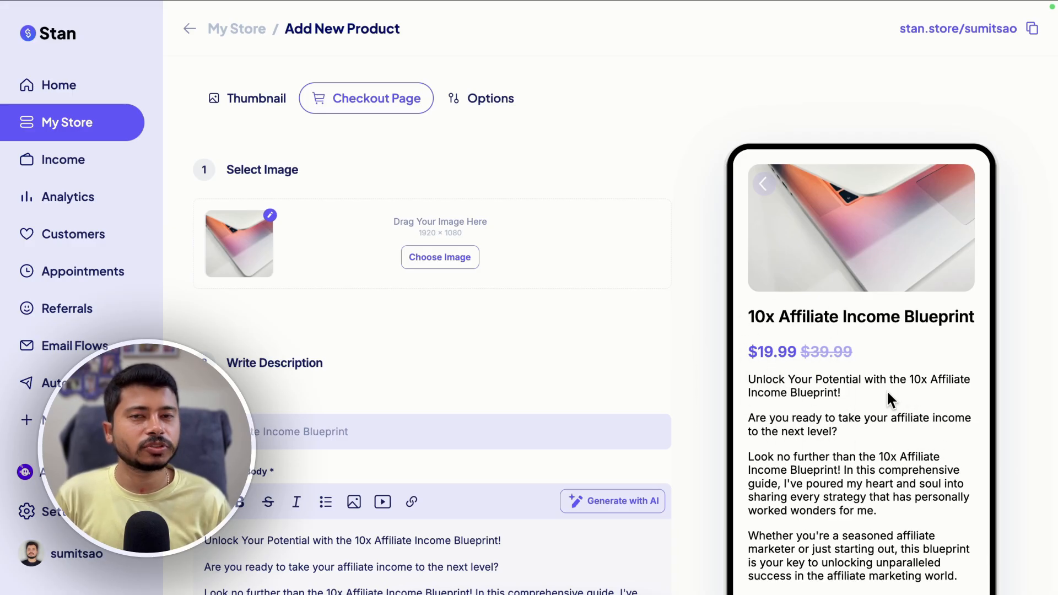
scroll(573, 395, "down", 10)
scroll(573, 395, "down", 10)
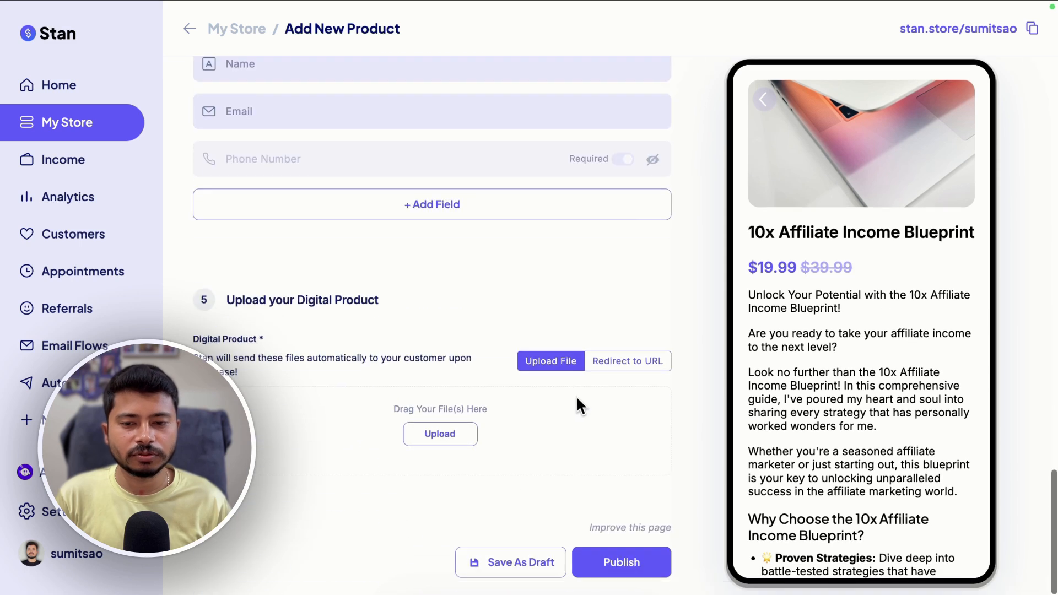
scroll(402, 208, "up", 7)
left_click(519, 199)
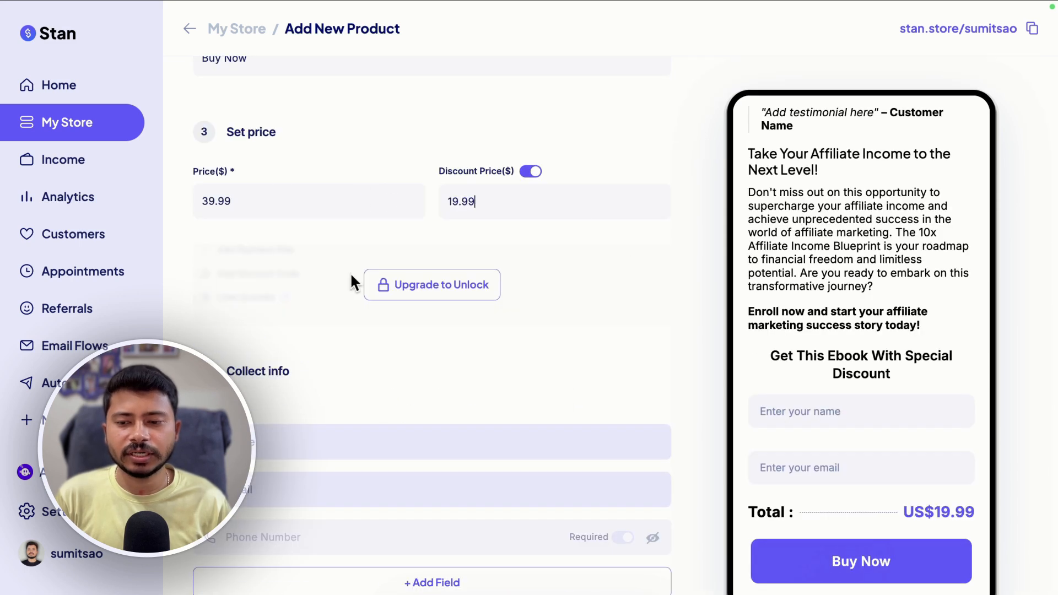
scroll(317, 292, "down", 2)
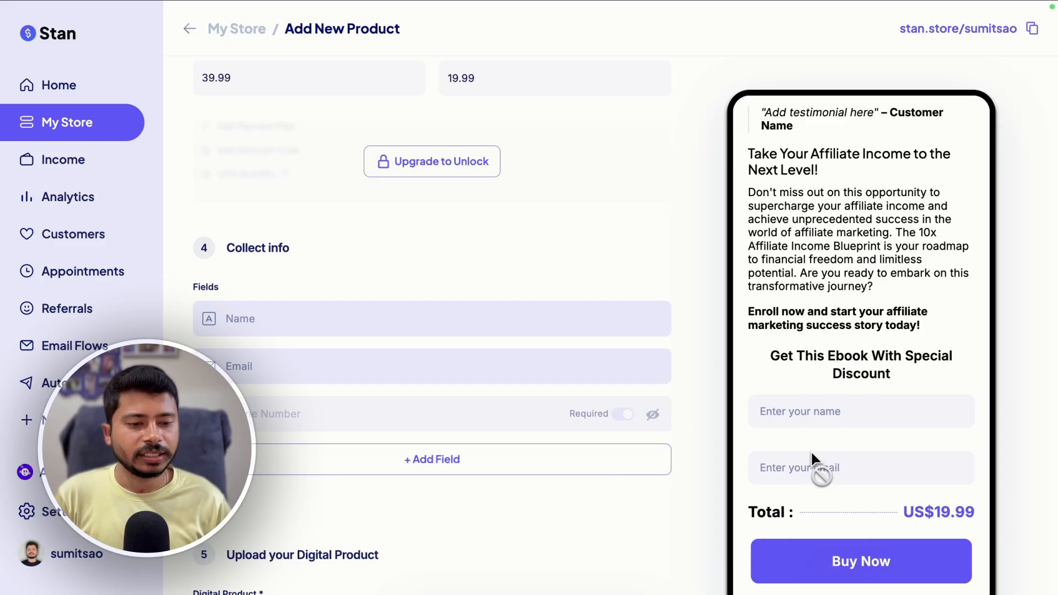
scroll(472, 341, "down", 3)
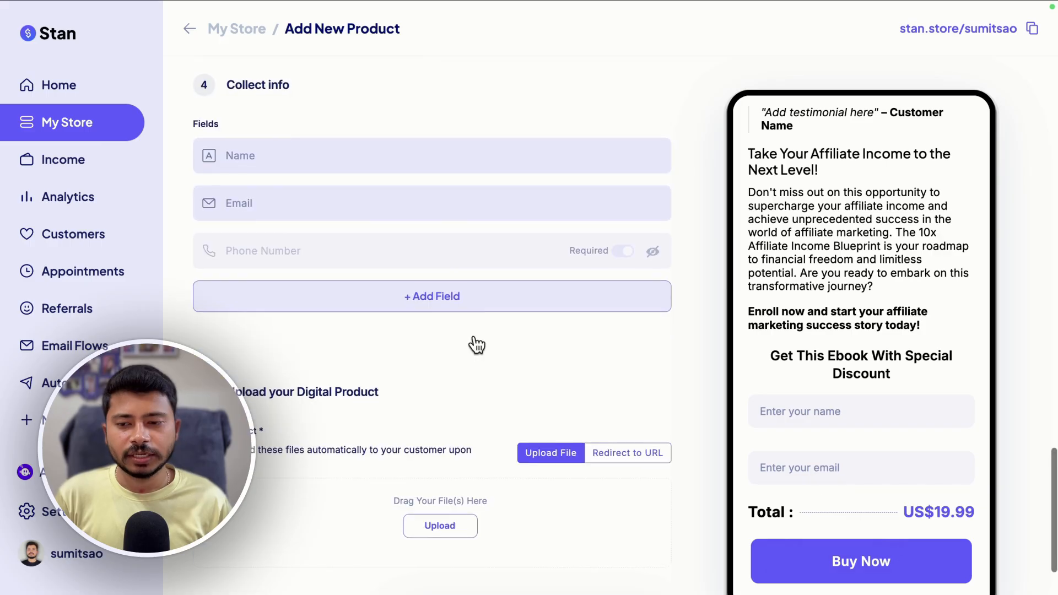
scroll(474, 333, "down", 1)
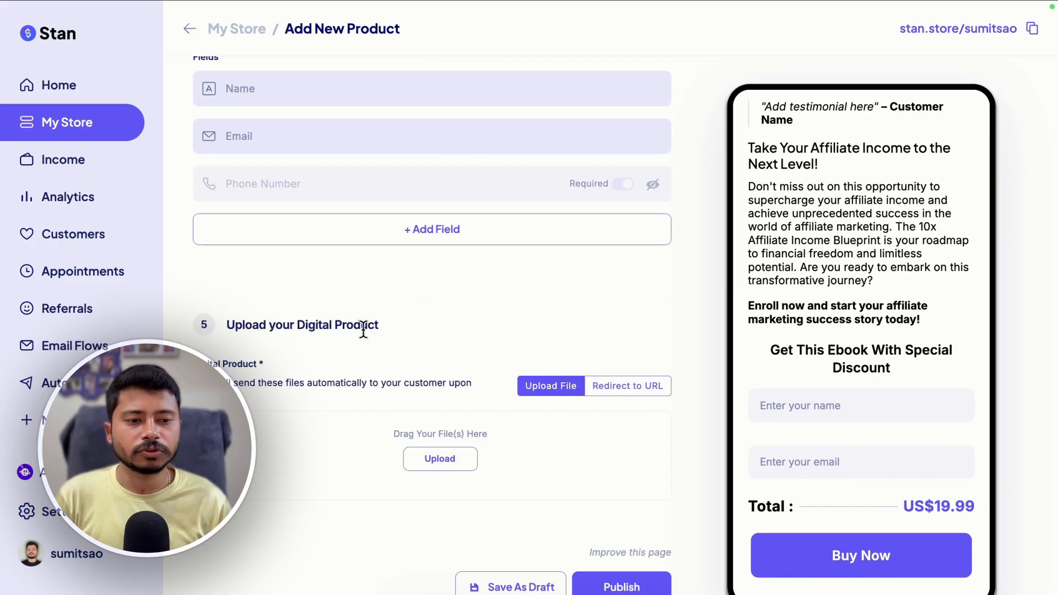
scroll(782, 322, "up", 10)
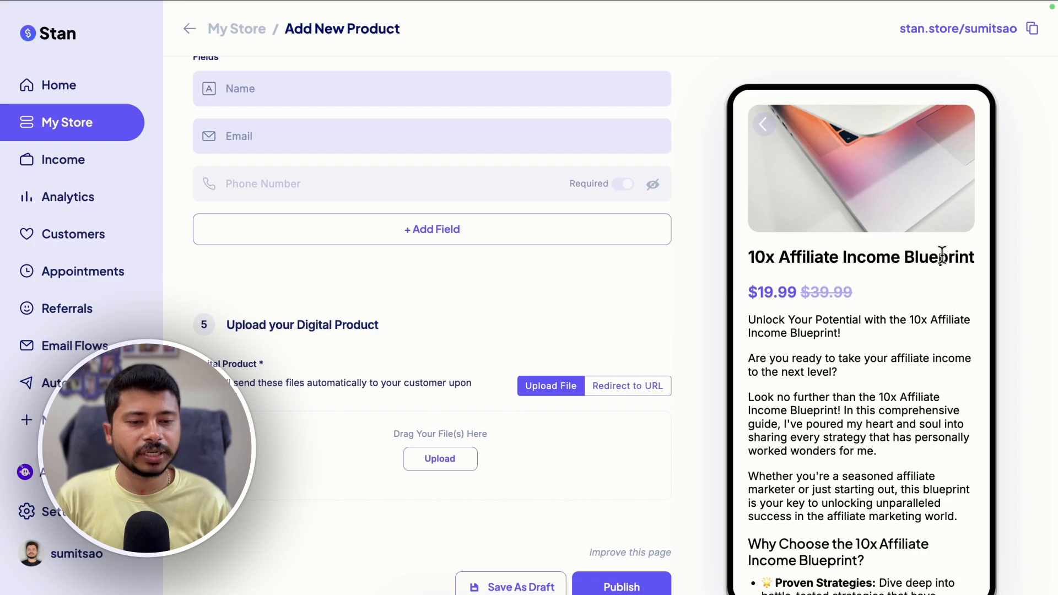
scroll(509, 391, "down", 1)
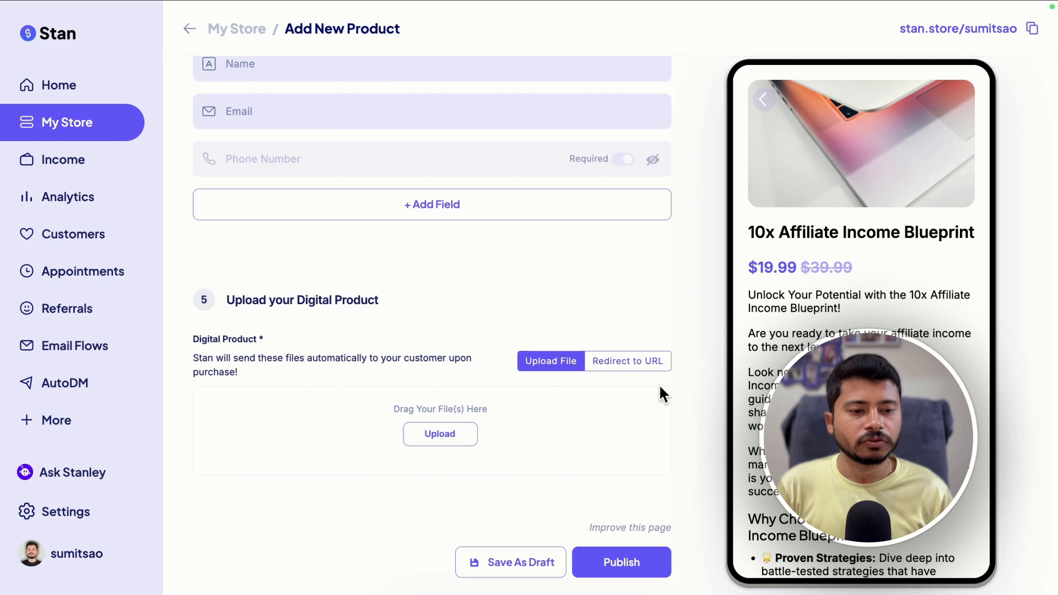
scroll(804, 546, "down", 10)
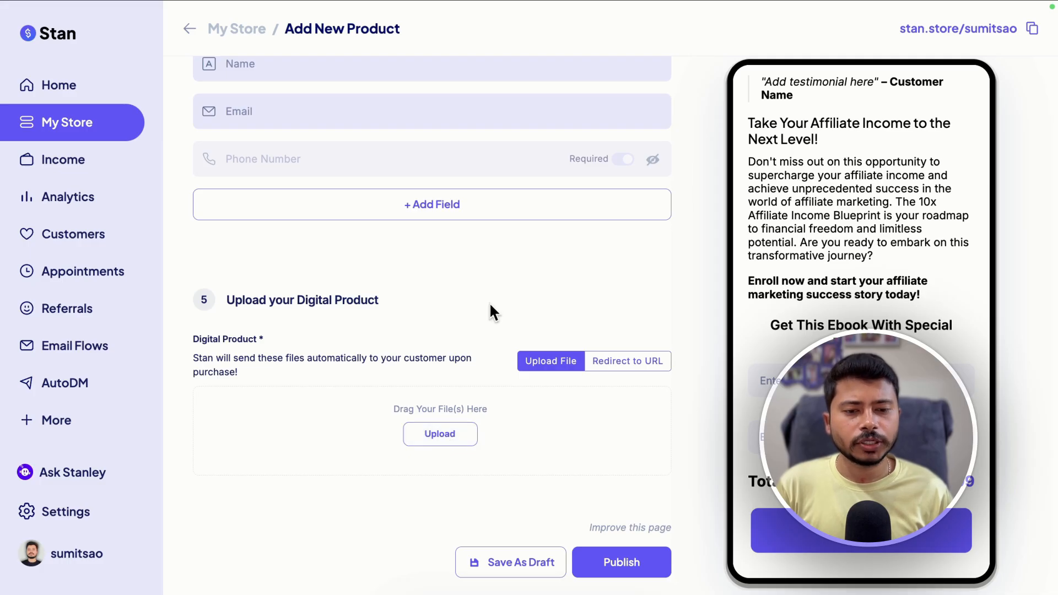
Upload the file 'reddit-thread-2-generatepress-vs-kadence.pdf' as the digital product and publish the product
left_click(615, 363)
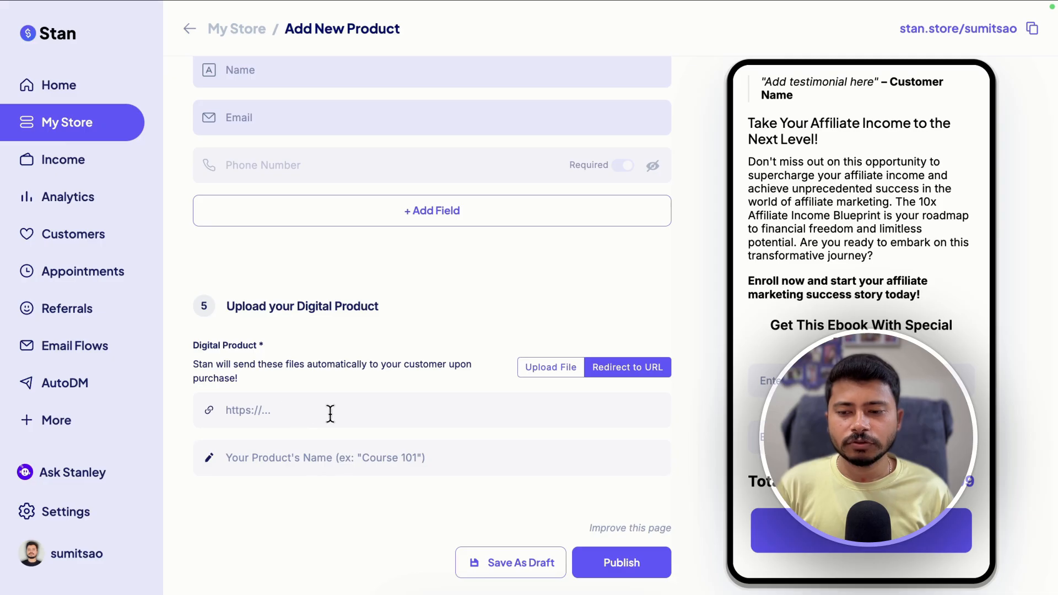
left_click(544, 367)
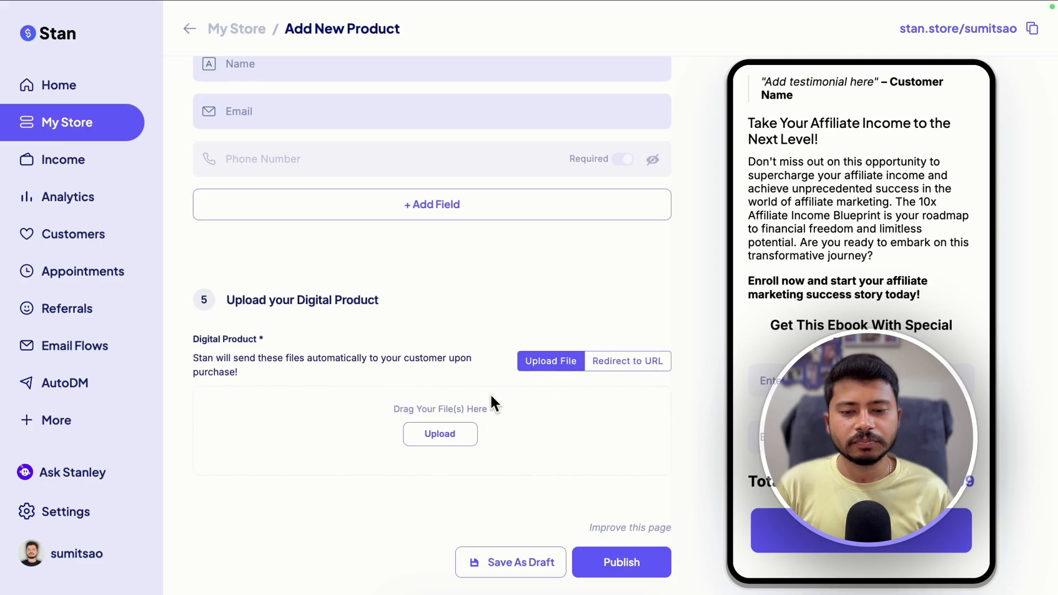
left_click(439, 433)
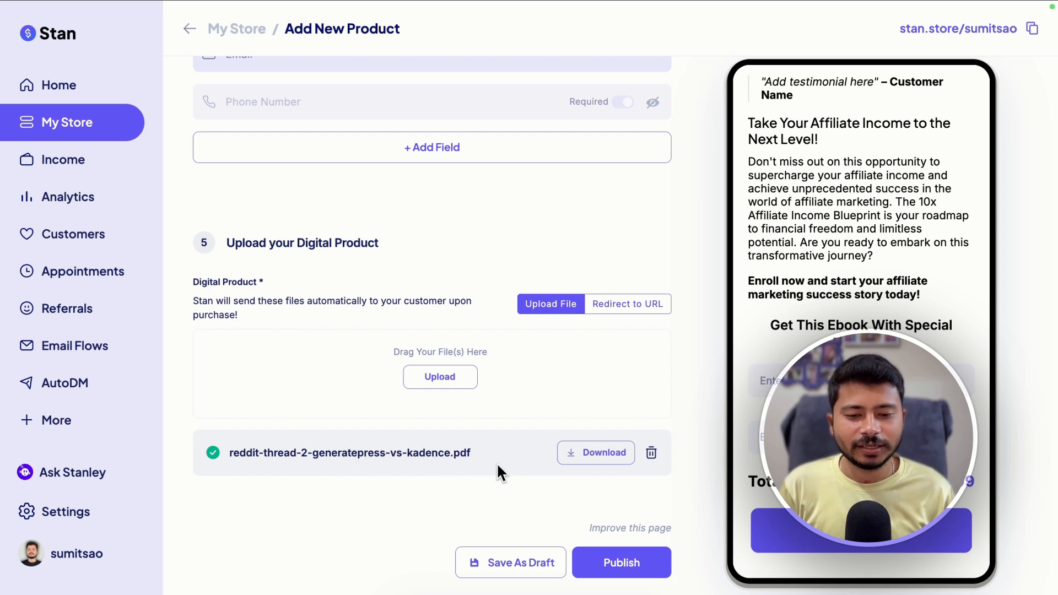
left_click(618, 573)
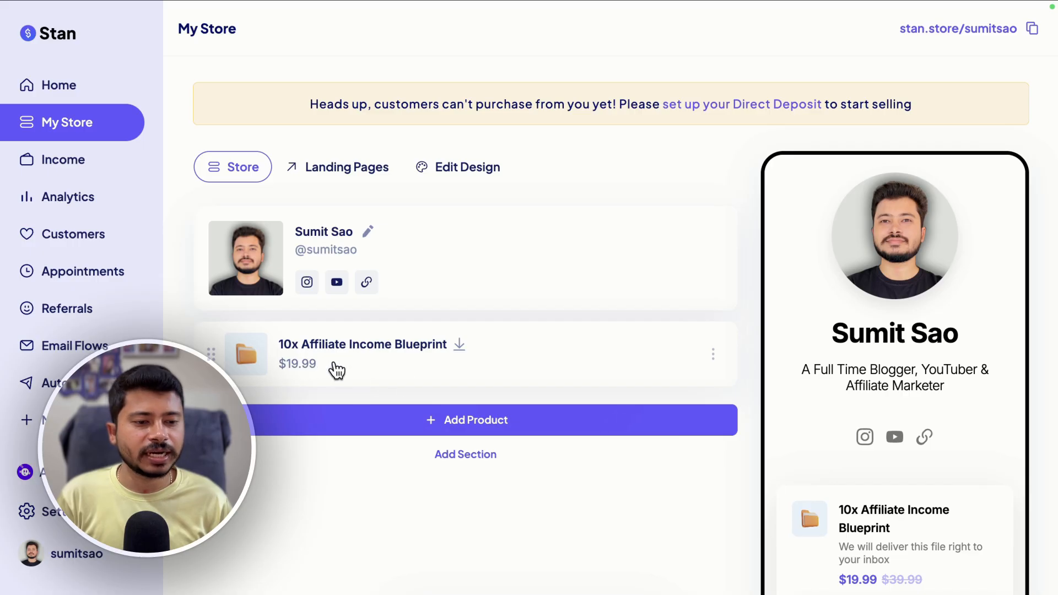
Scroll the store preview to review the published product card
scroll(826, 314, "down", 1)
scroll(885, 232, "up", 1)
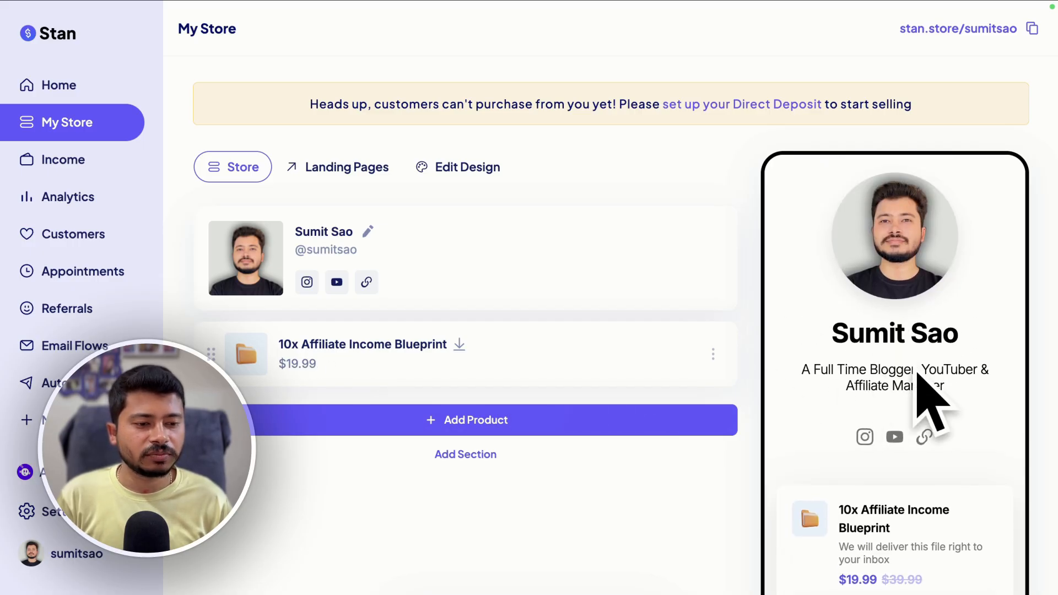
scroll(871, 407, "down", 1)
scroll(826, 358, "down", 2)
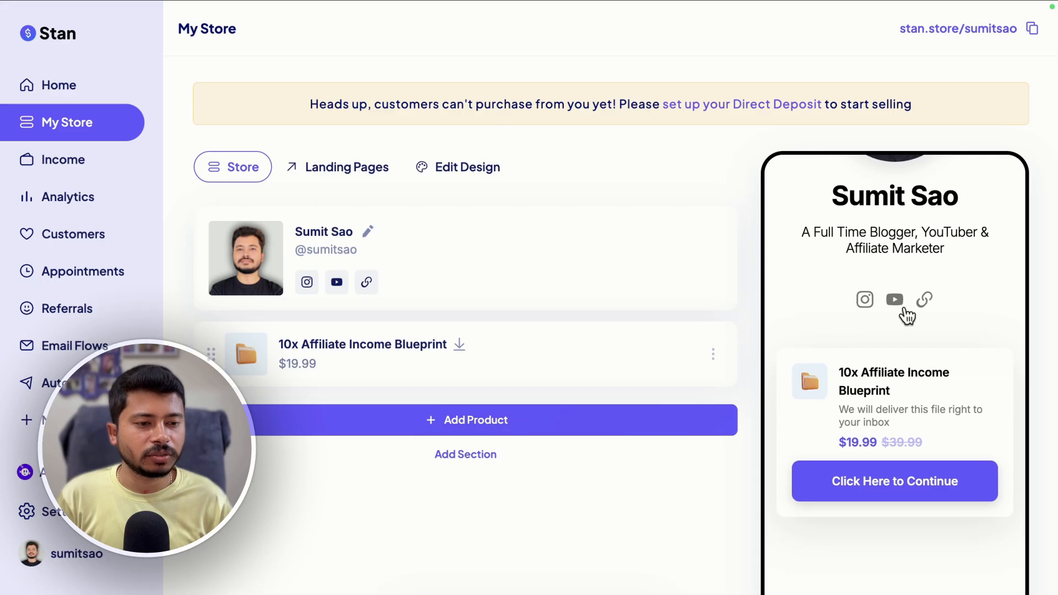
scroll(907, 331, "down", 1)
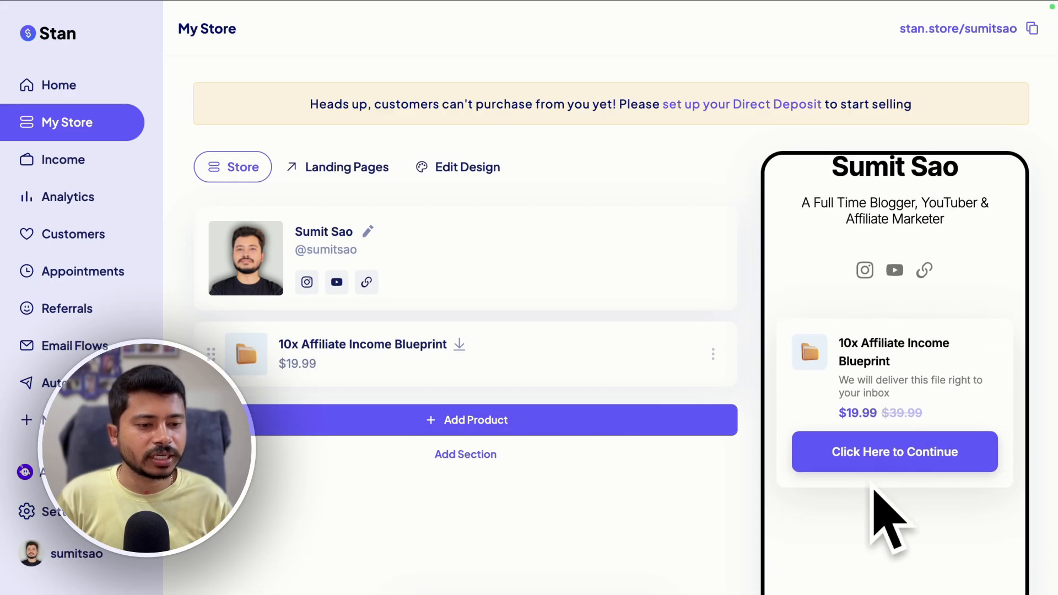
scroll(931, 495, "up", 3)
scroll(954, 435, "down", 3)
scroll(895, 425, "up", 3)
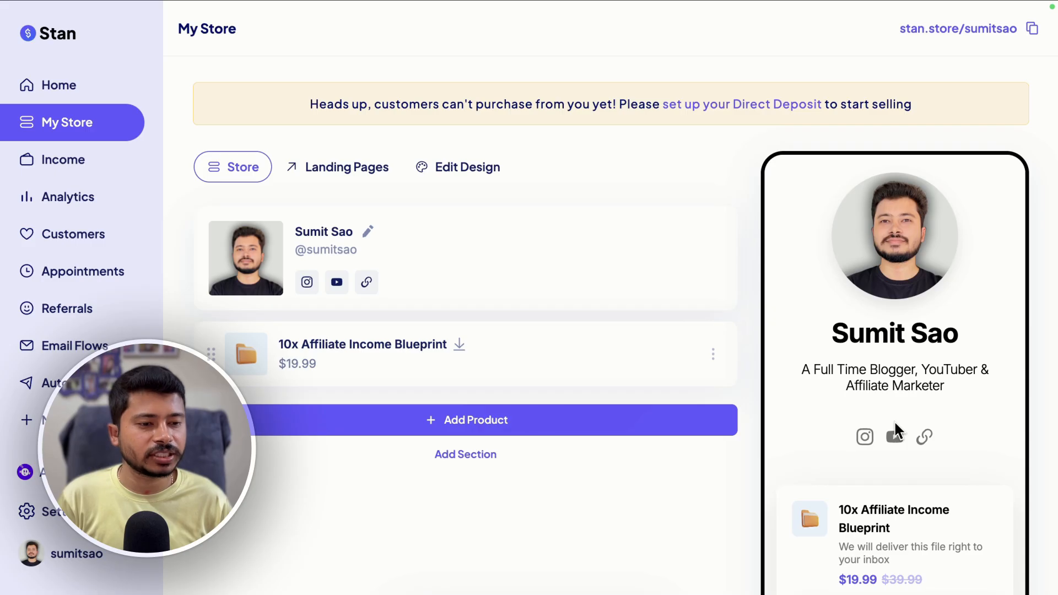
scroll(918, 444, "down", 3)
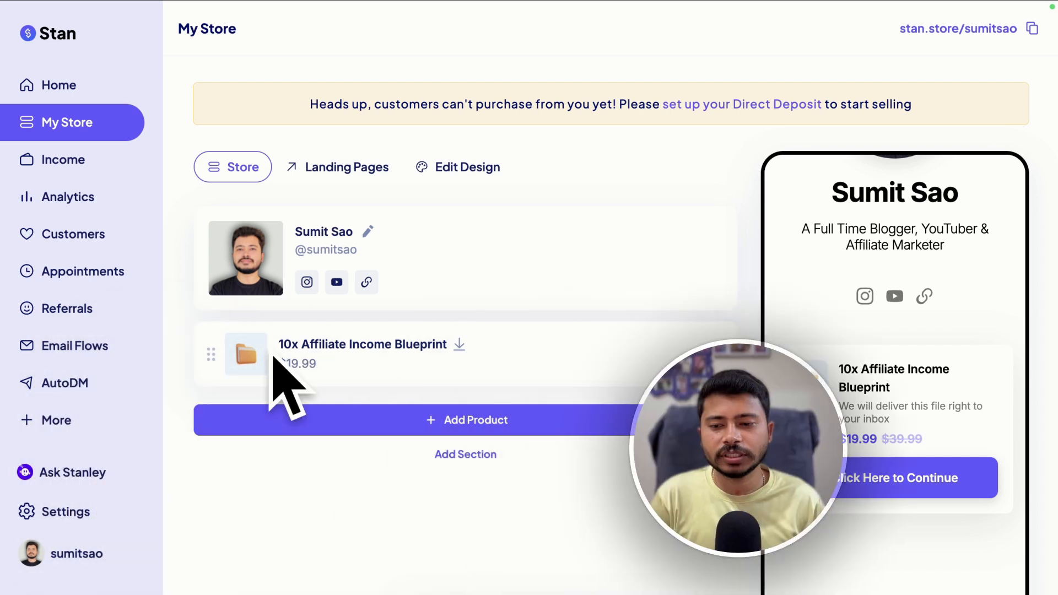
Open the '10x Affiliate Income Blueprint' product for editing and switch to its Options section
left_click(337, 352)
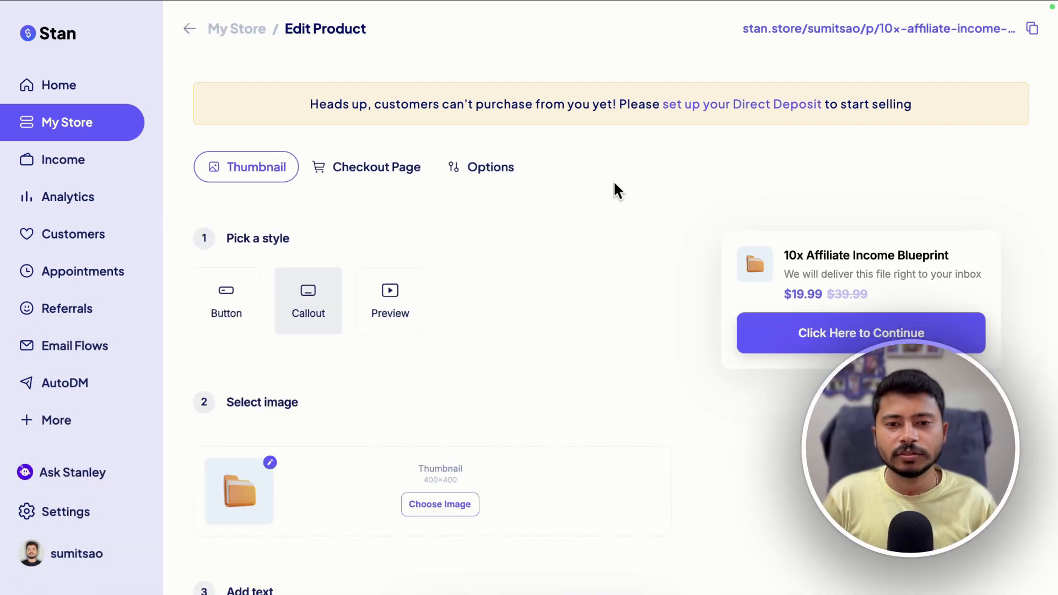
left_click(479, 171)
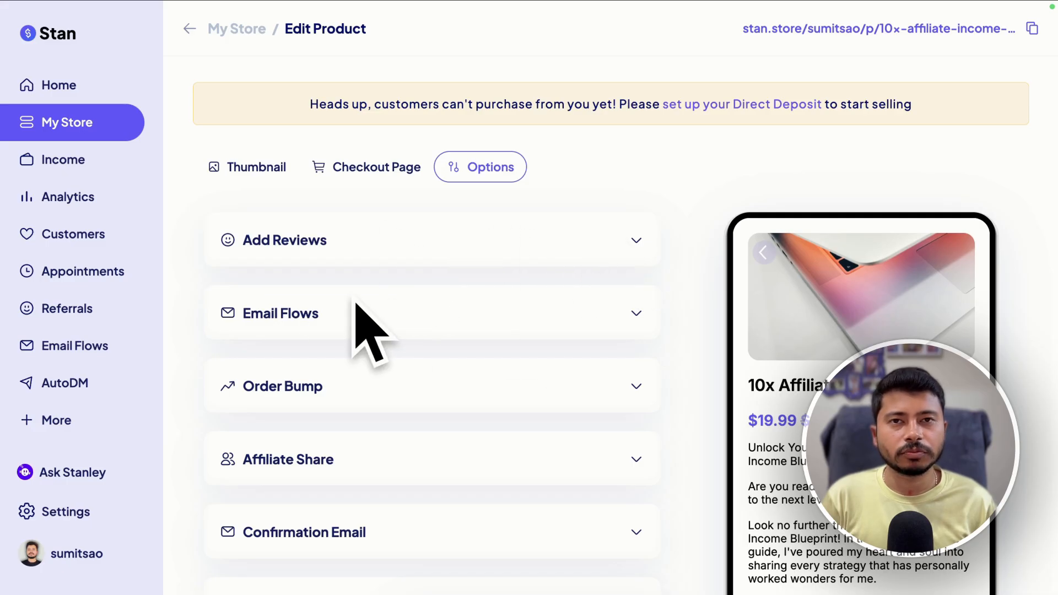
Scroll through the product's Options sections and expand Confirmation Email to review its subject and body
scroll(410, 316, "down", 1)
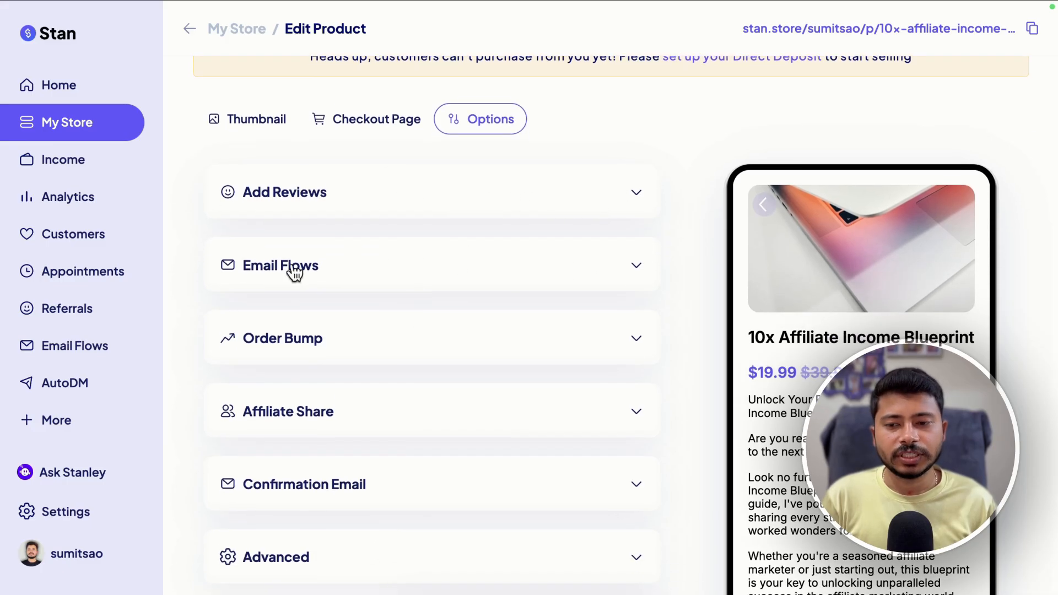
scroll(336, 286, "down", 2)
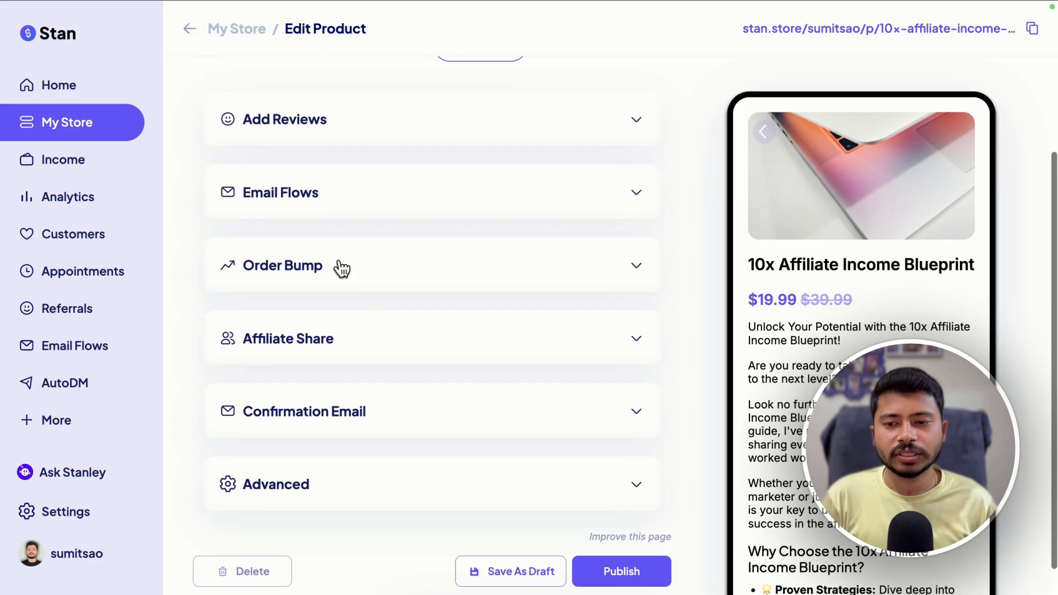
scroll(861, 341, "down", 10)
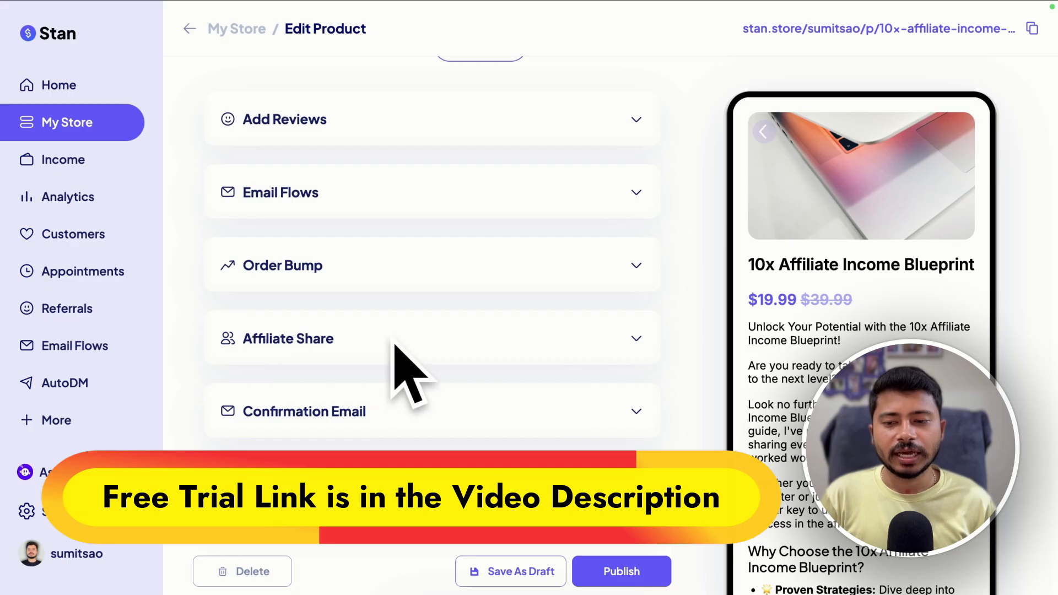
scroll(433, 380, "down", 1)
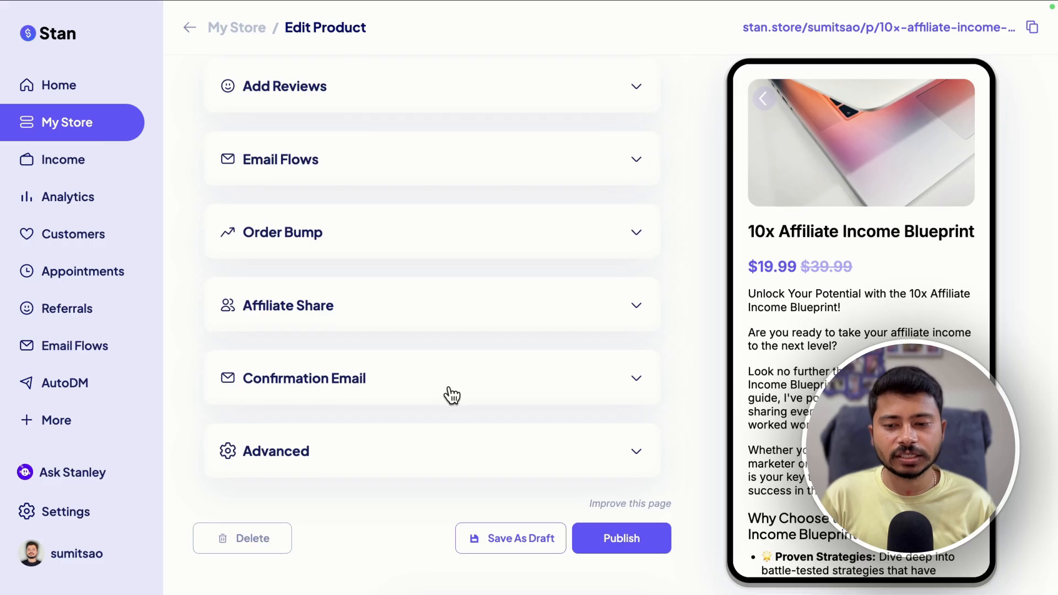
left_click(500, 382)
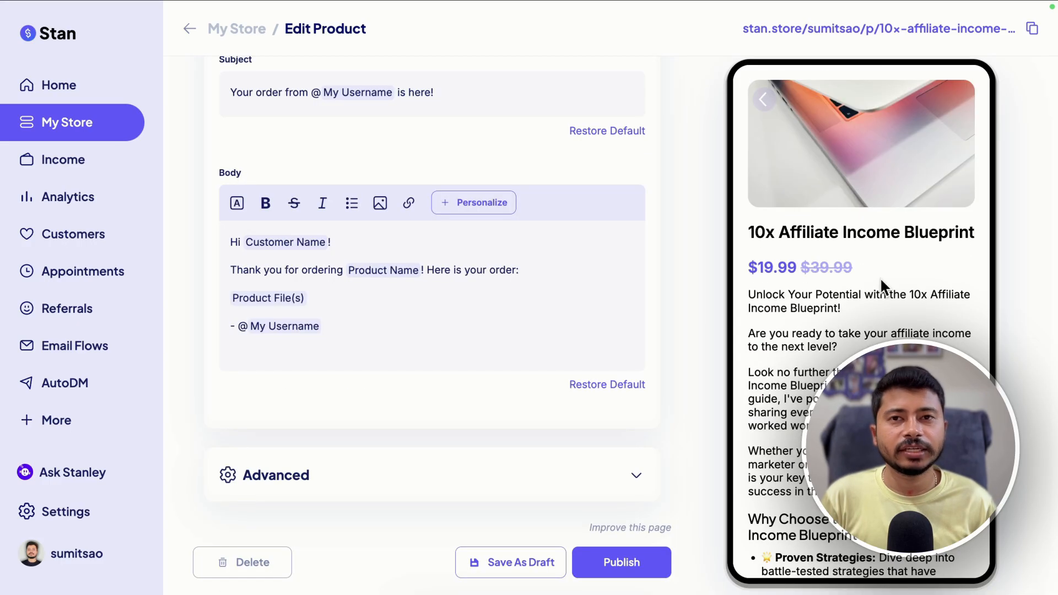
scroll(867, 325, "down", 10)
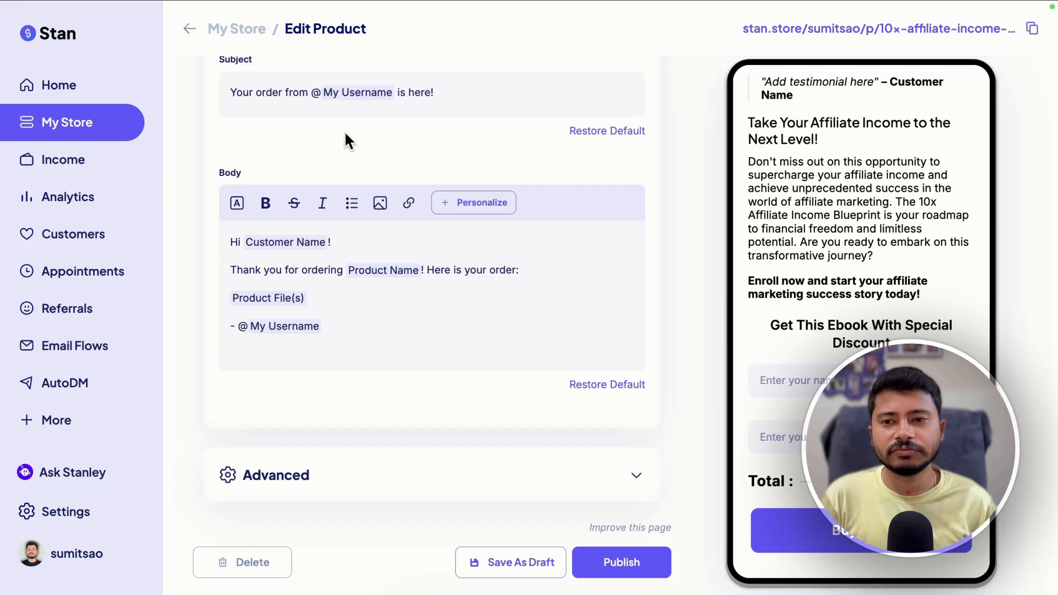
scroll(331, 154, "up", 2)
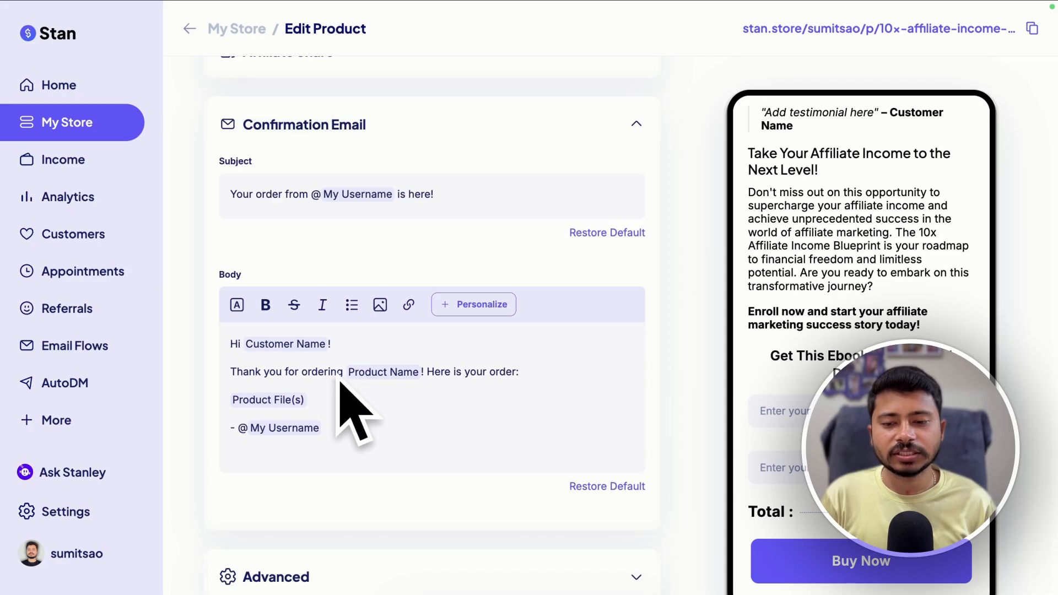
scroll(799, 380, "up", 10)
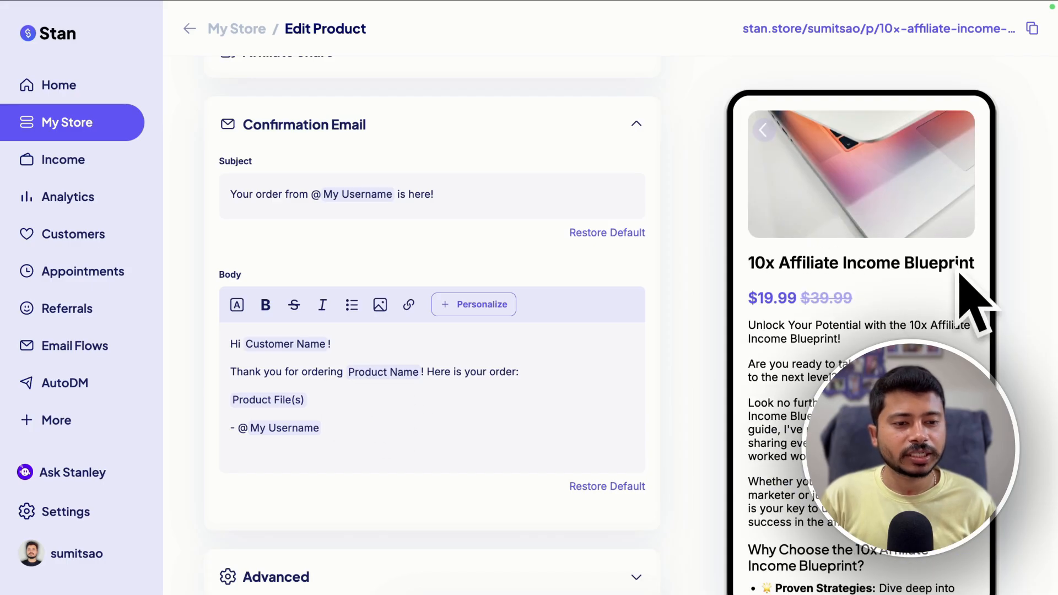
left_click_drag(753, 265, 976, 271)
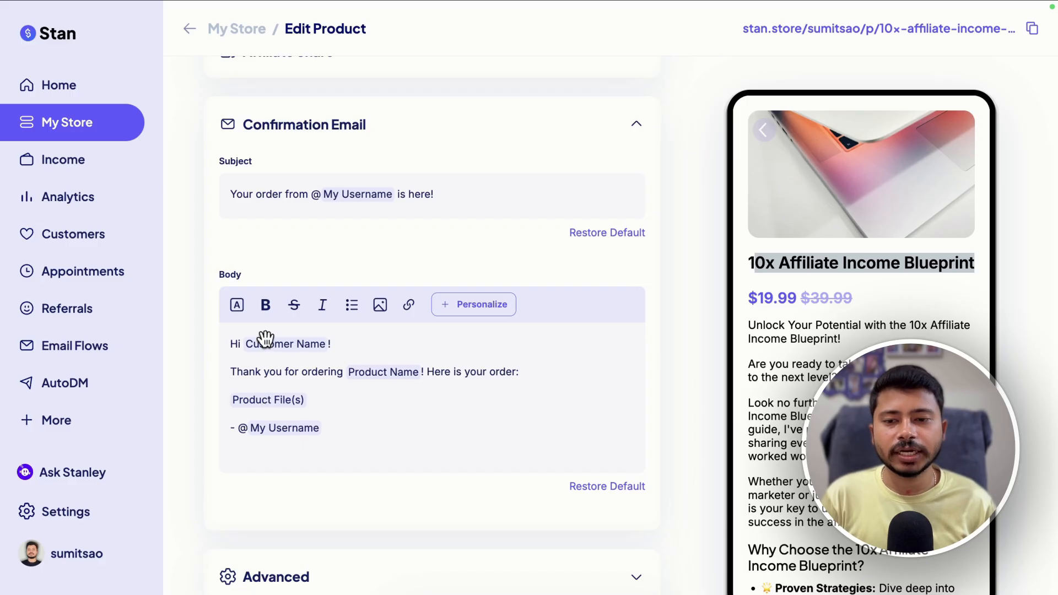
Return to the store and start adding a new URL-type product
scroll(822, 380, "down", 10)
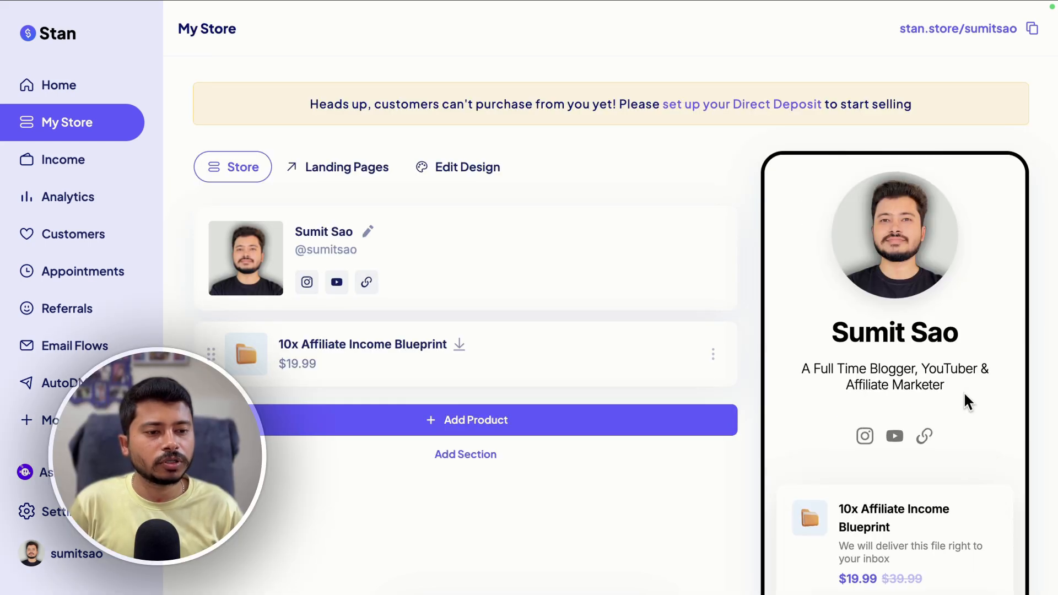
scroll(963, 391, "down", 3)
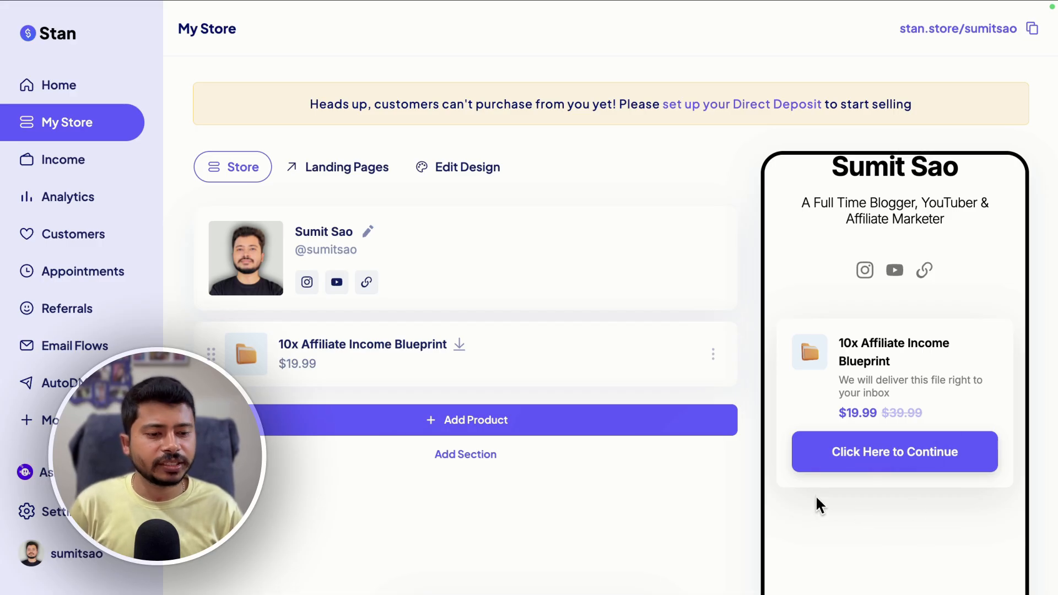
left_click(424, 430)
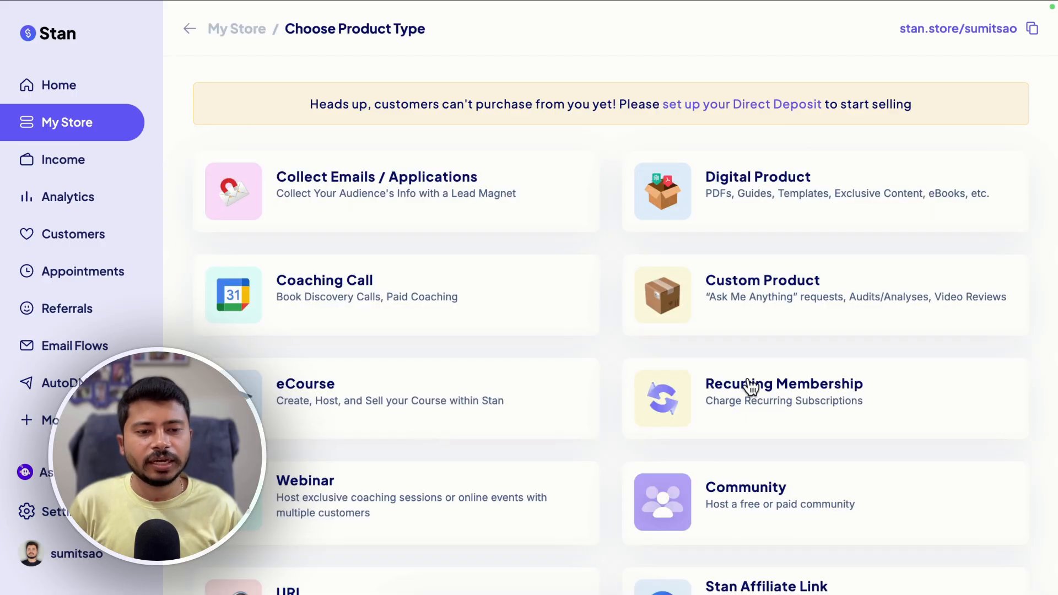
scroll(750, 387, "down", 2)
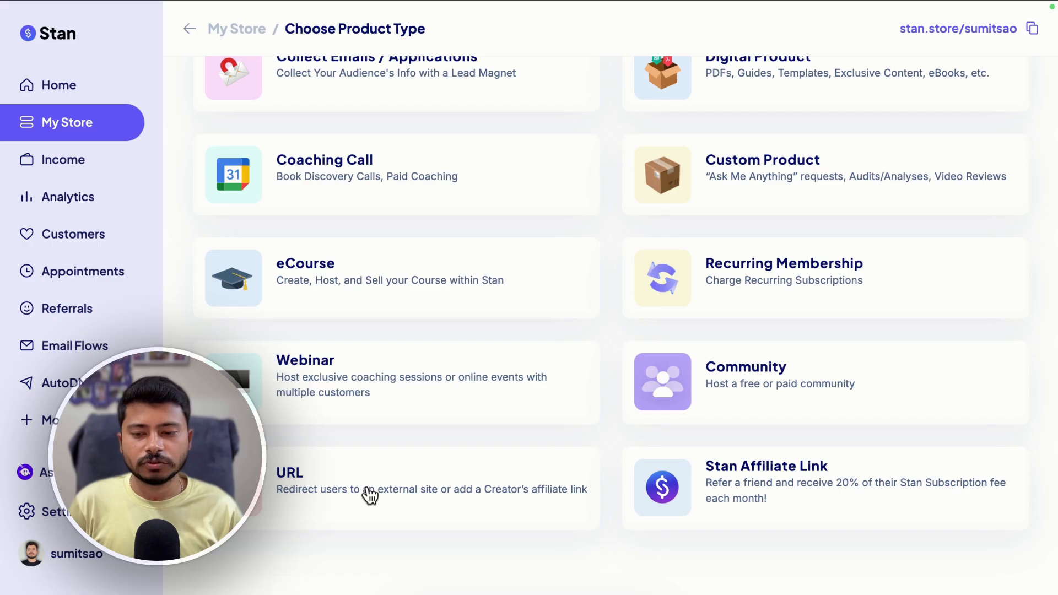
left_click(295, 491)
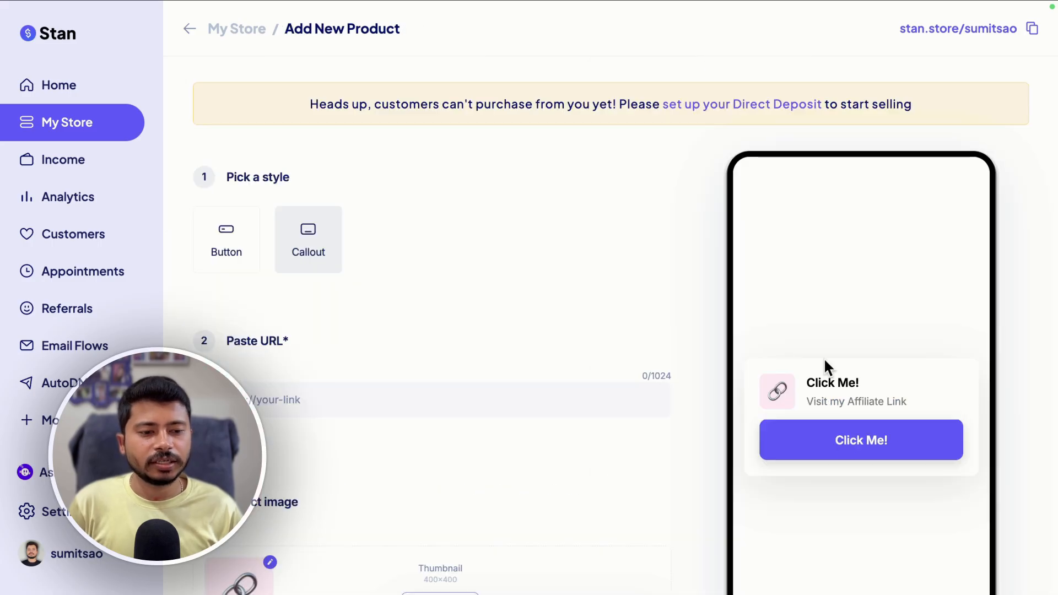
Choose the Callout style for the new link
left_click(231, 249)
left_click(301, 244)
left_click(233, 241)
left_click(302, 242)
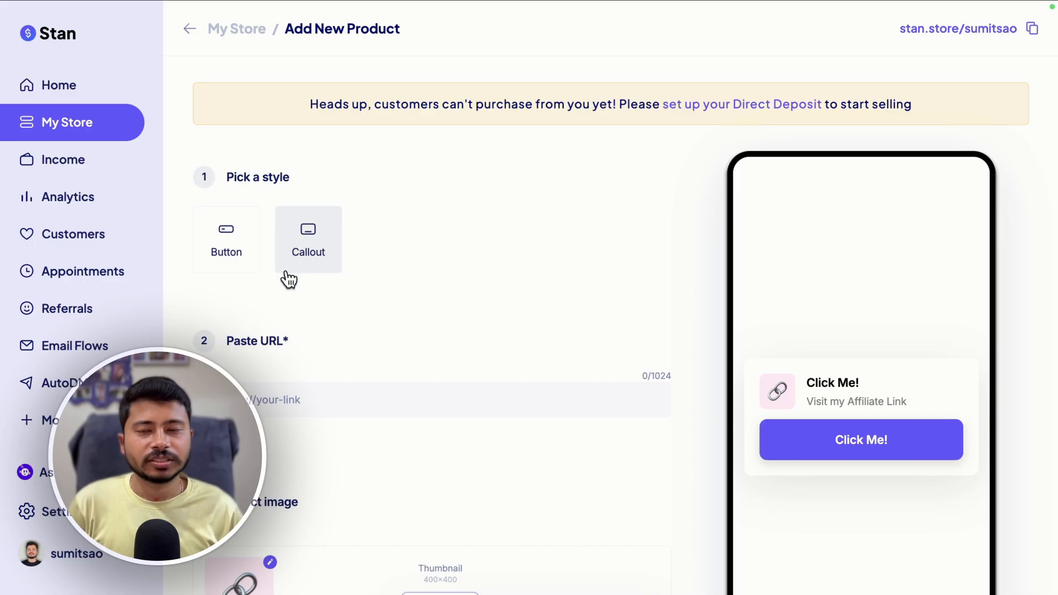
scroll(329, 408, "down", 3)
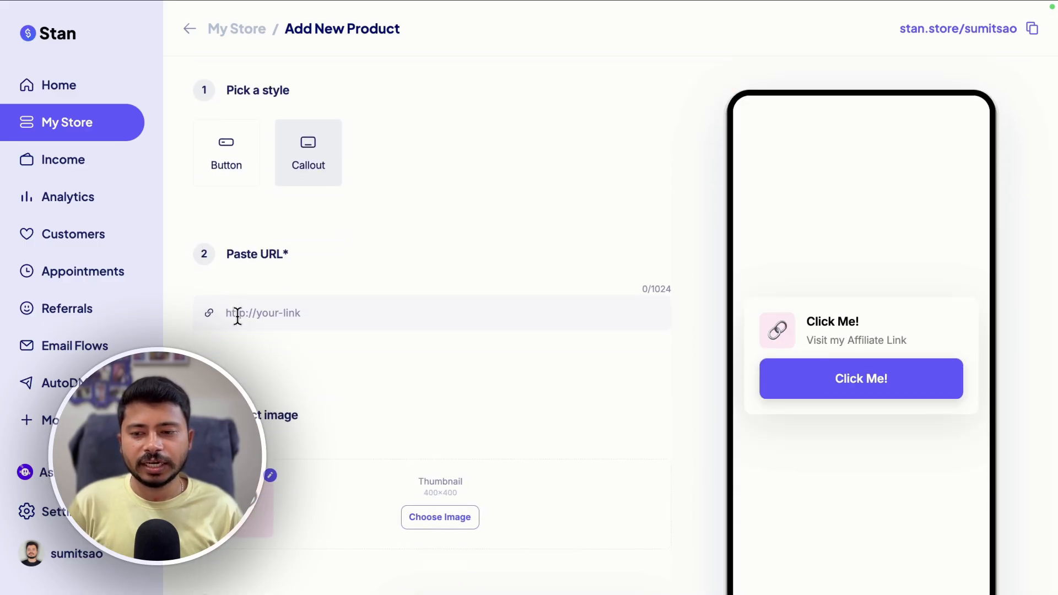
left_click(237, 316)
type("h")
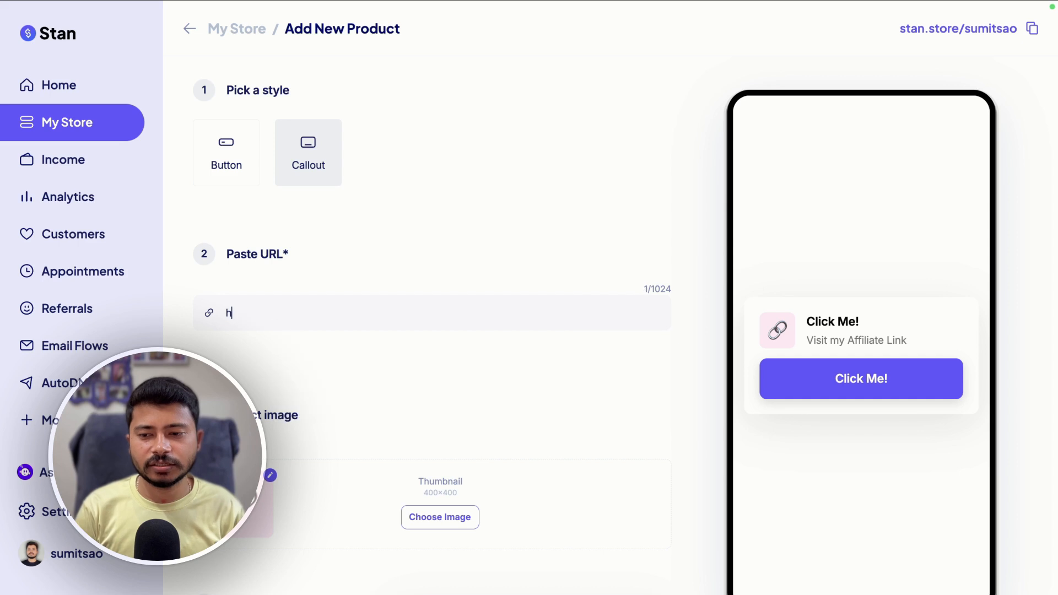
type("ttps://blogginglift.com")
Publish the link product titled 'Visit My Website'
scroll(590, 336, "down", 4)
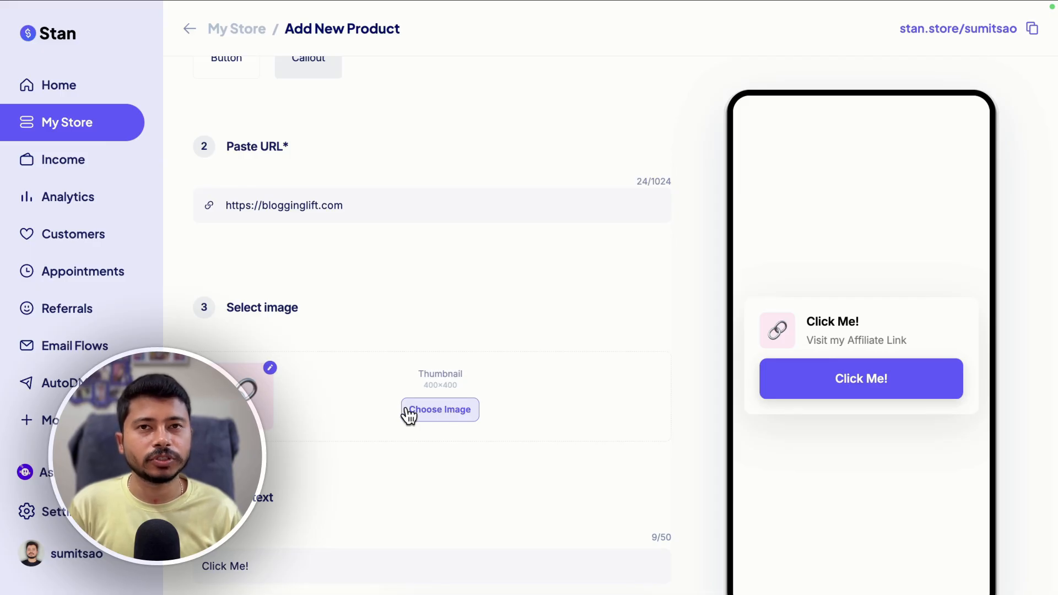
scroll(408, 416, "down", 4)
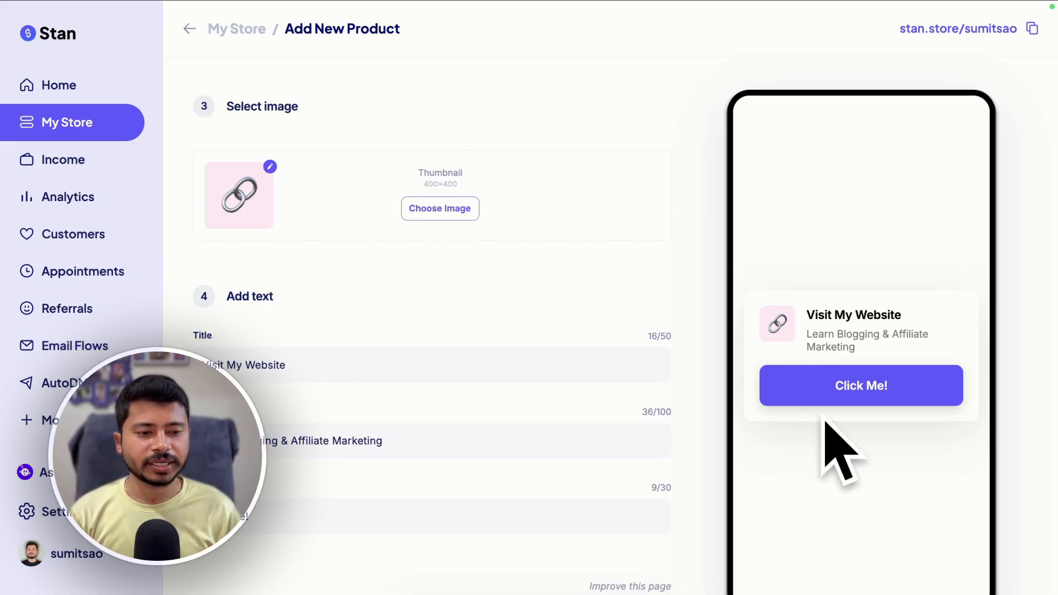
scroll(680, 512, "down", 2)
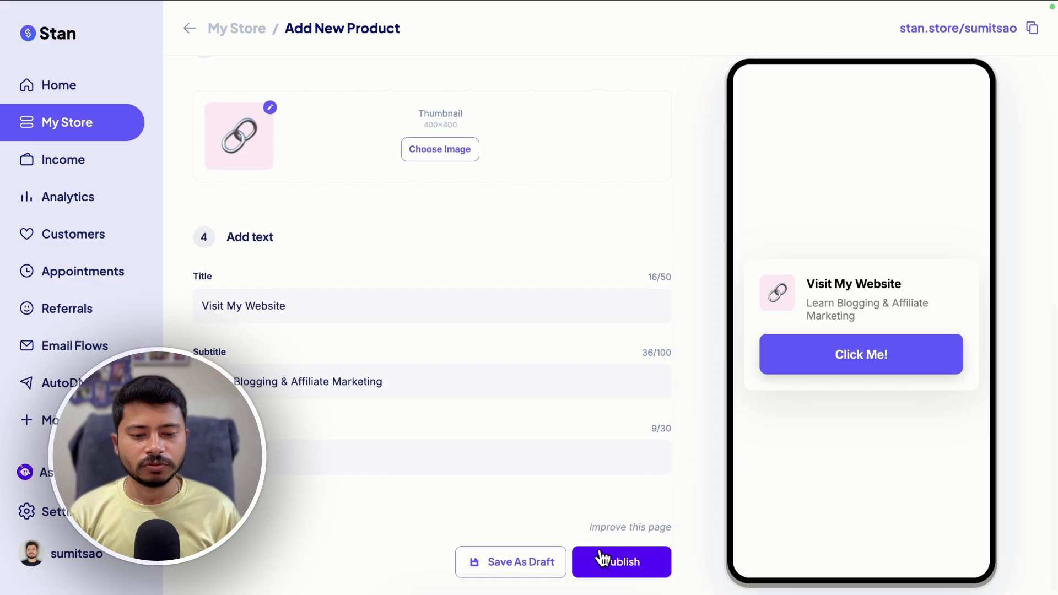
left_click(598, 574)
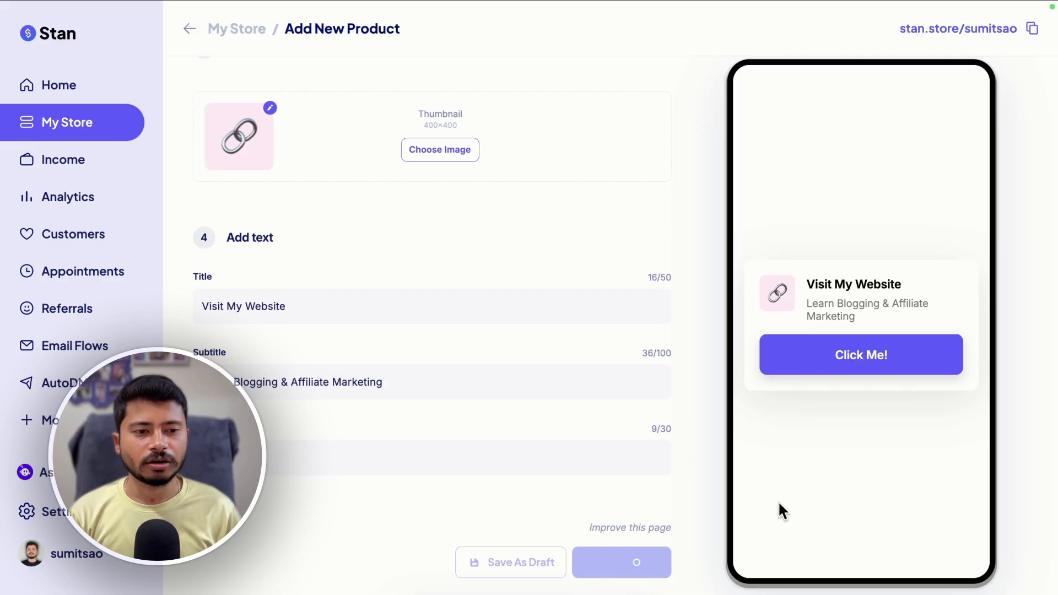
Move the 'Visit My Website' link above the '10x Affiliate Income Blueprint' product in the store
scroll(940, 399, "down", 2)
scroll(940, 400, "up", 2)
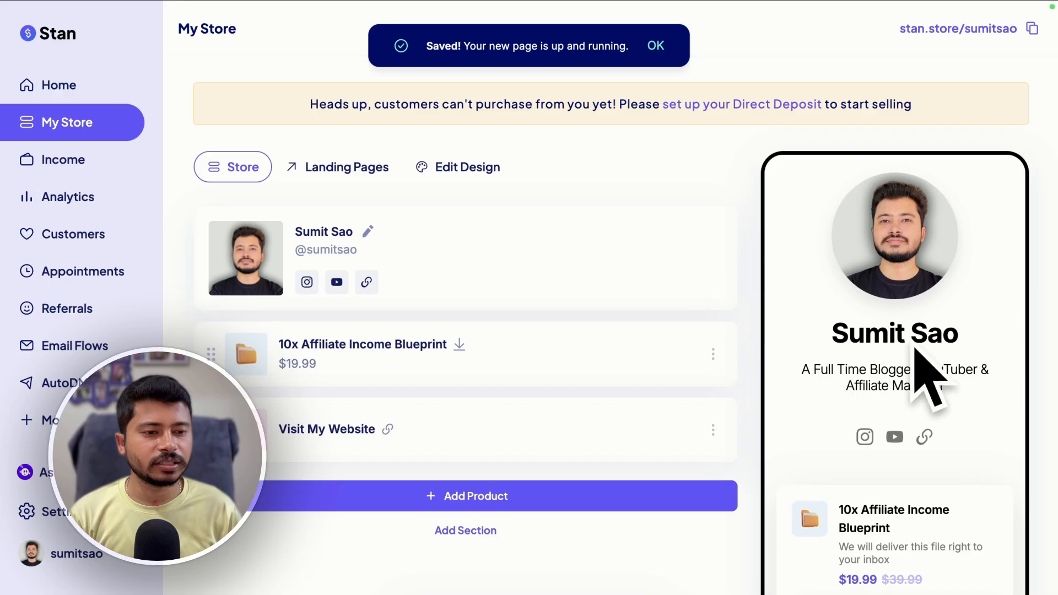
scroll(945, 414, "down", 3)
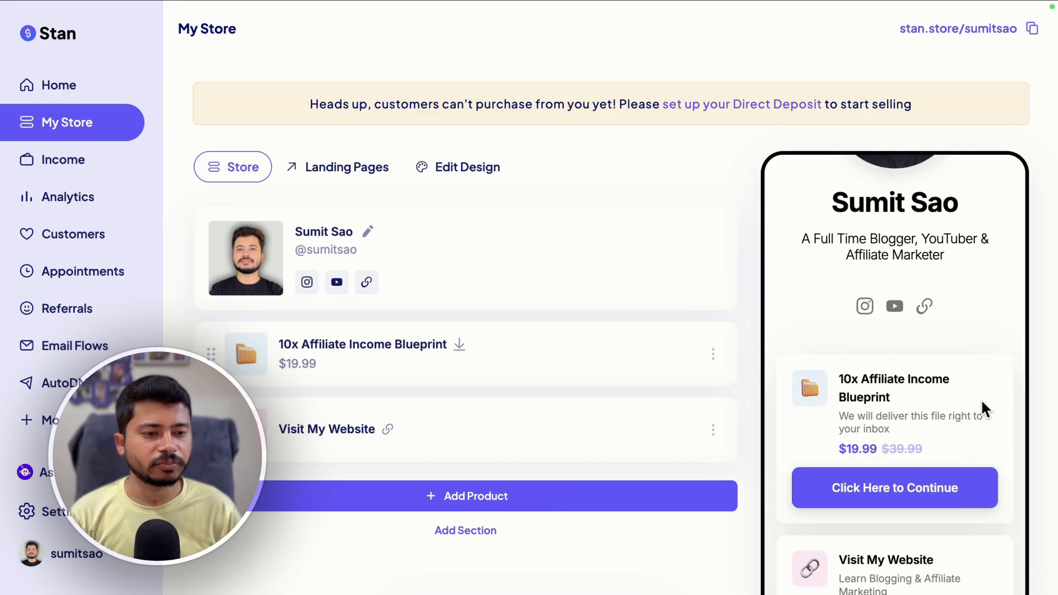
scroll(909, 499, "down", 1)
scroll(801, 563, "down", 3)
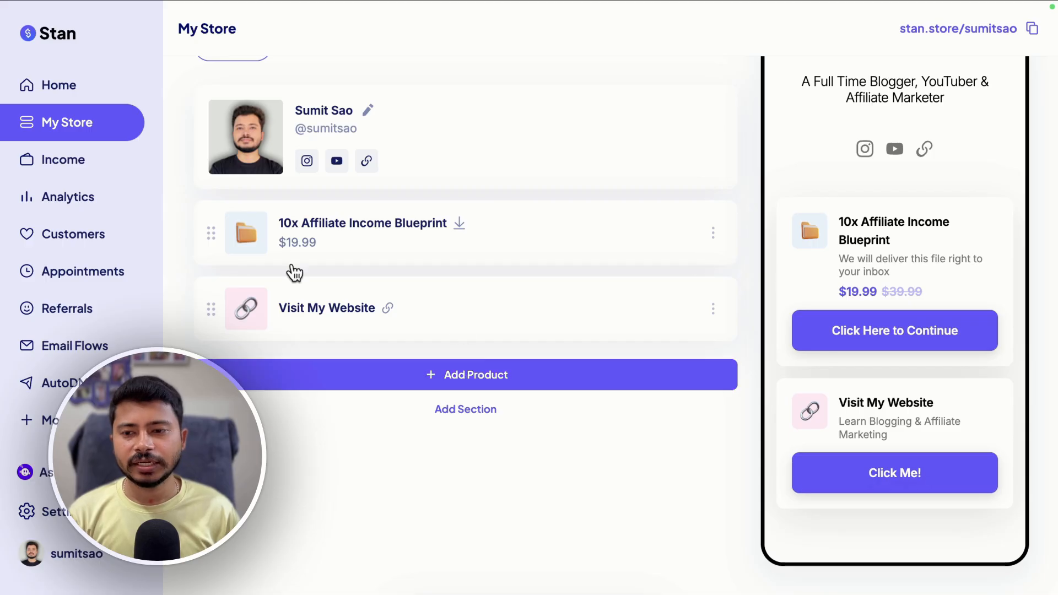
left_click_drag(210, 236, 200, 323)
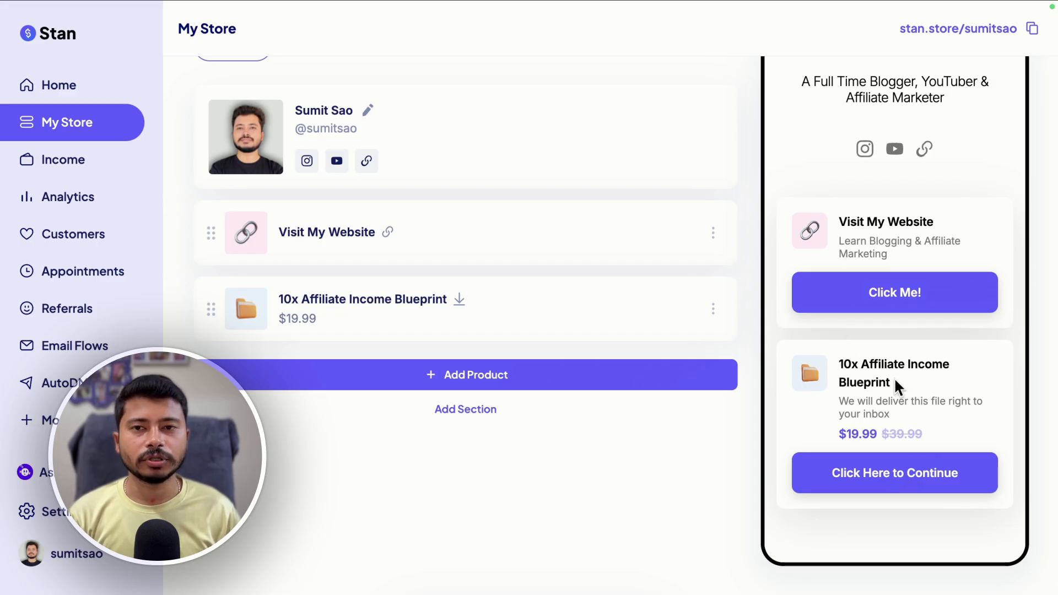
Open the store design editor and browse through the available themes
scroll(895, 385, "up", 7)
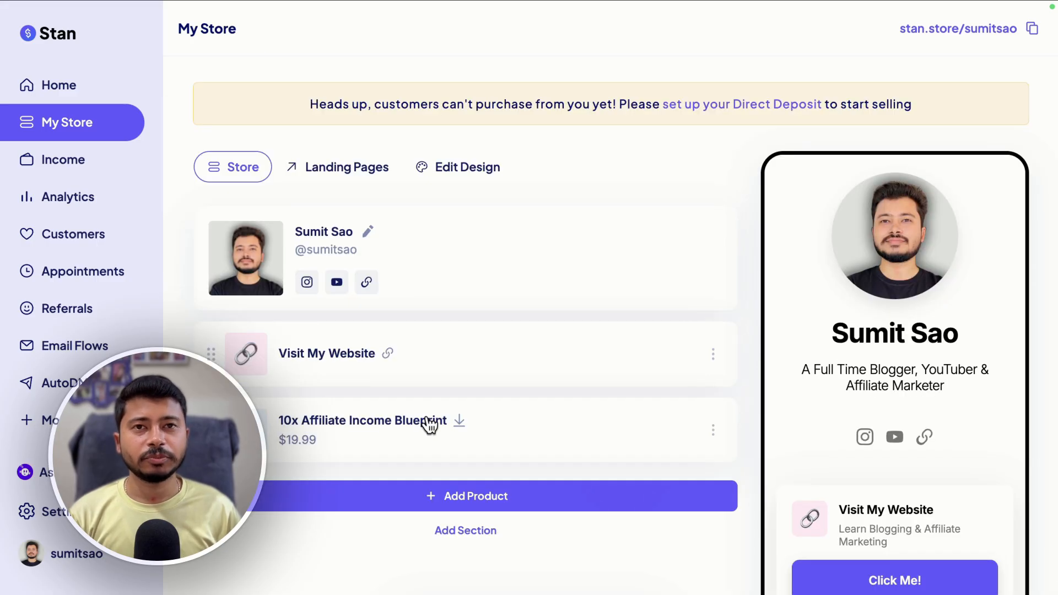
left_click(434, 178)
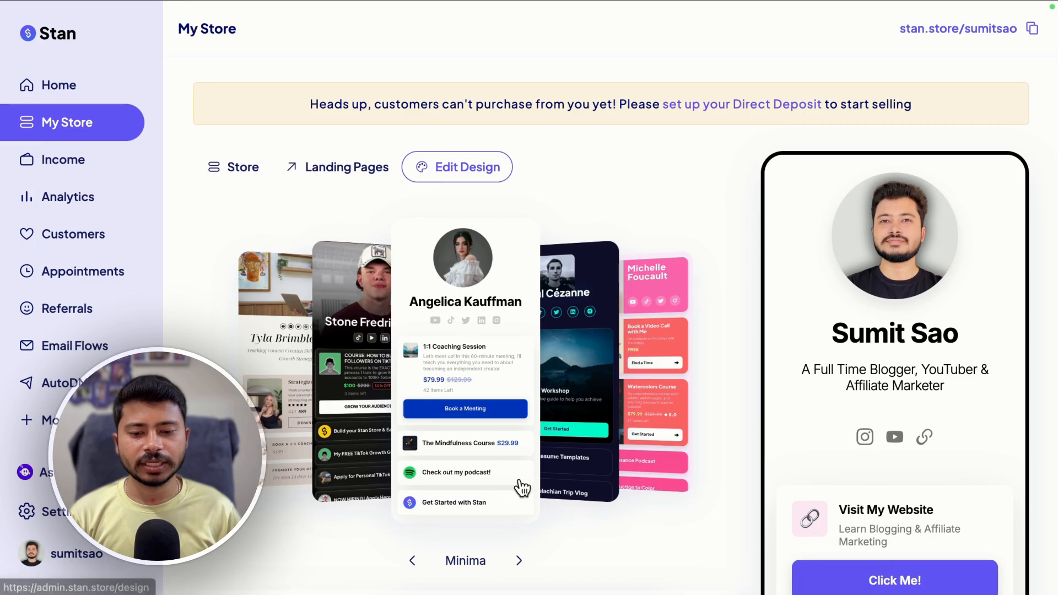
left_click(518, 560)
left_click(519, 560)
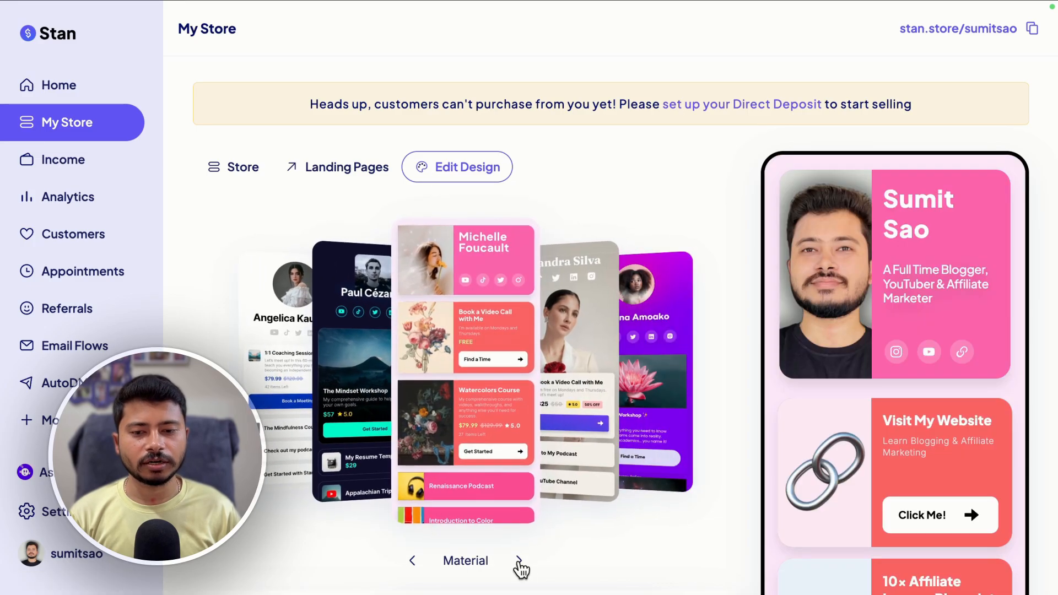
left_click(518, 560)
left_click(518, 560)
left_click(518, 561)
left_click(518, 561)
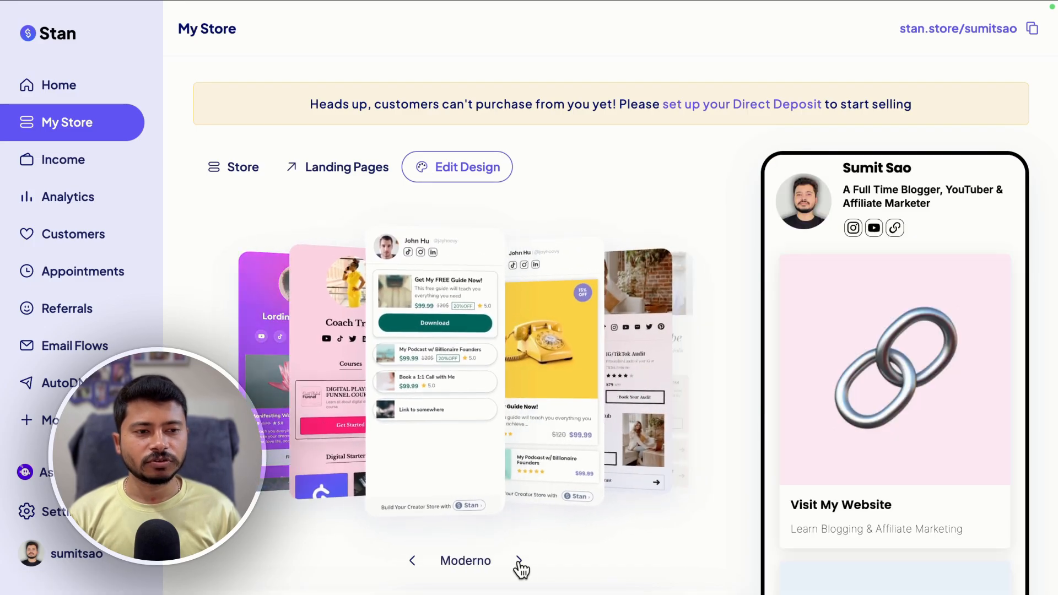
left_click(518, 562)
left_click(518, 561)
left_click(518, 562)
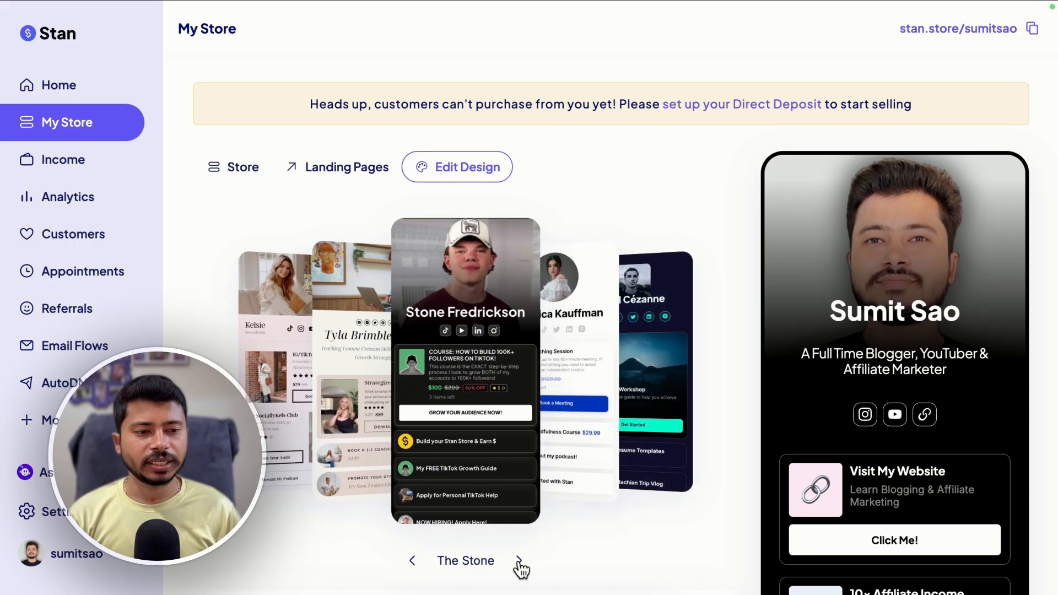
left_click(518, 561)
left_click(519, 561)
left_click(519, 561)
left_click(519, 561)
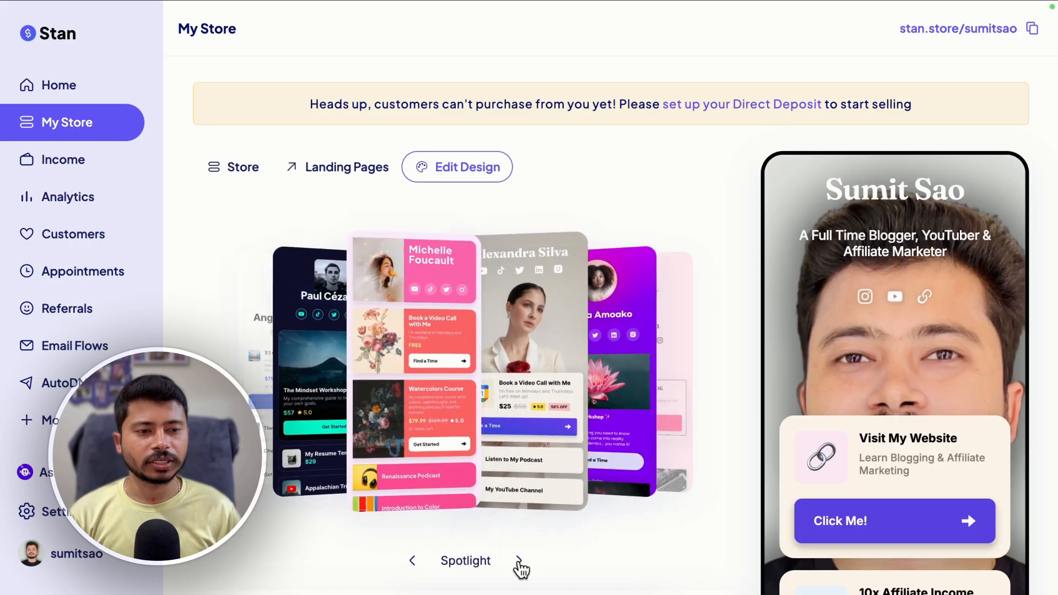
left_click(519, 561)
left_click(518, 561)
left_click(518, 561)
left_click(518, 562)
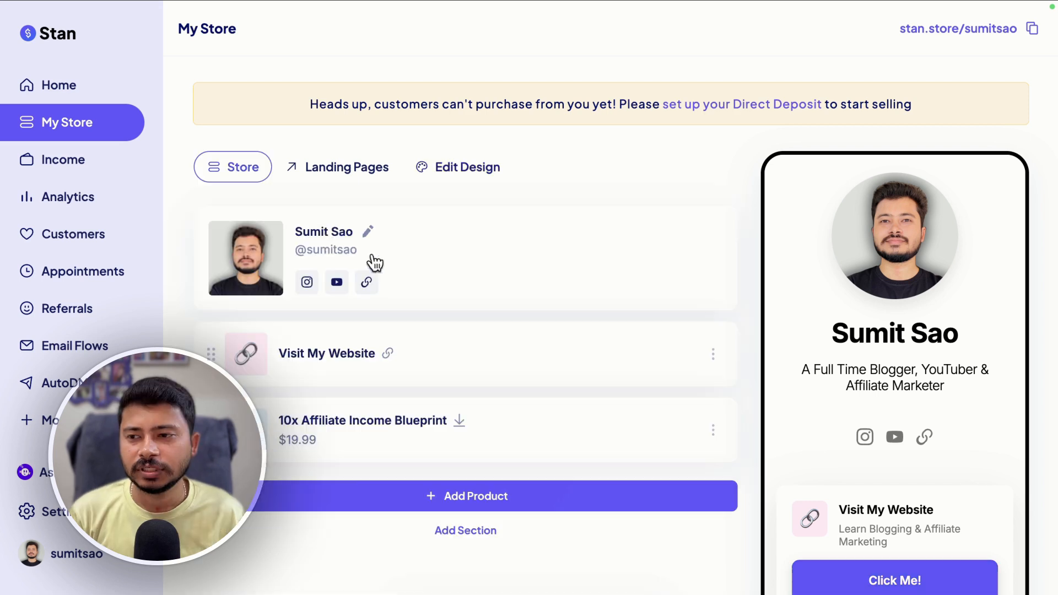
Visit the Income, Analytics, Customers, Appointments and AutoDM pages of the dashboard
left_click(33, 164)
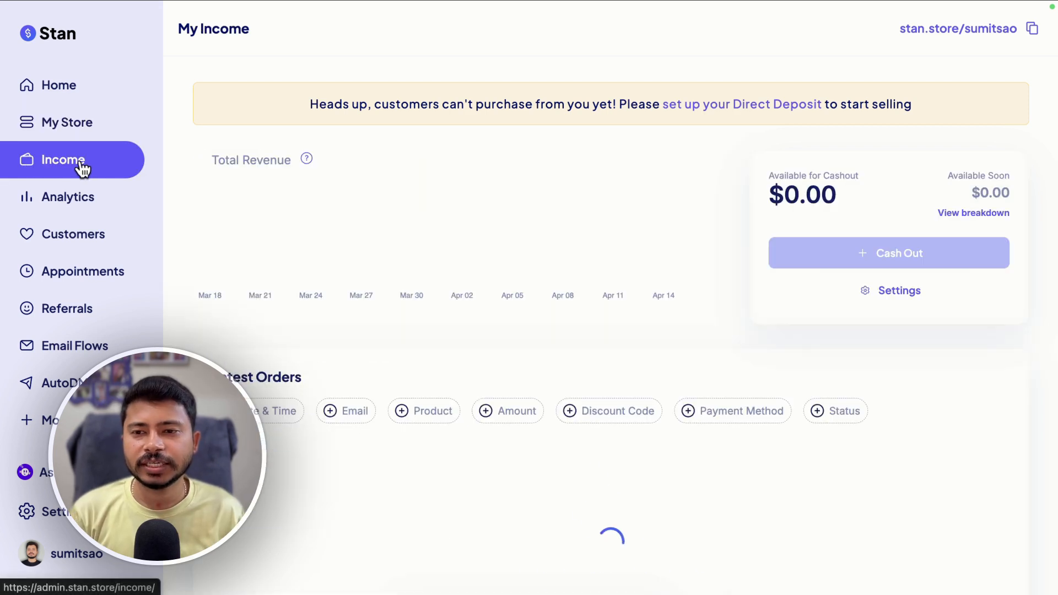
left_click(33, 205)
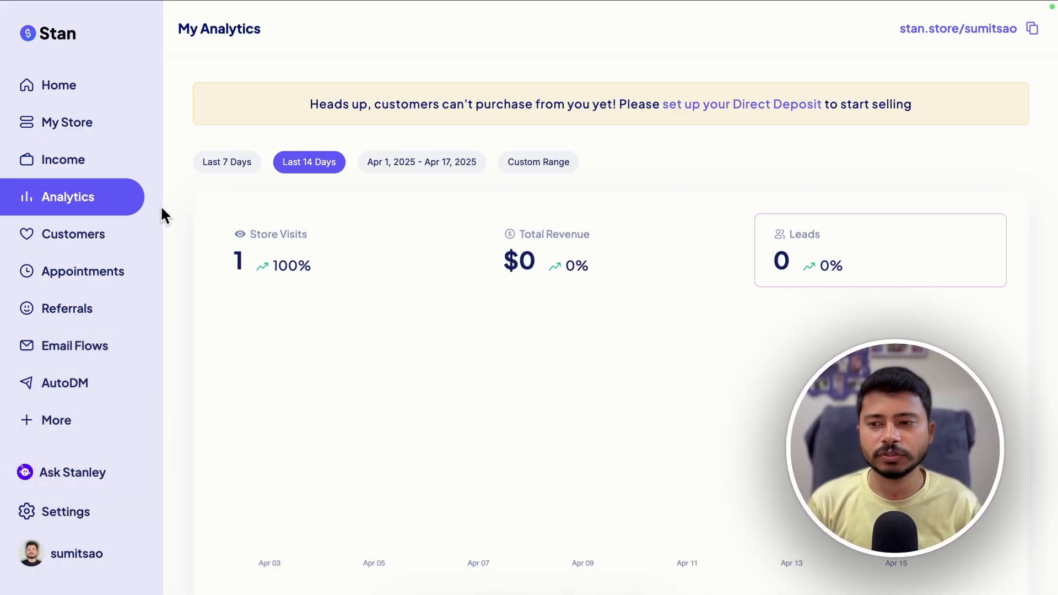
left_click(84, 243)
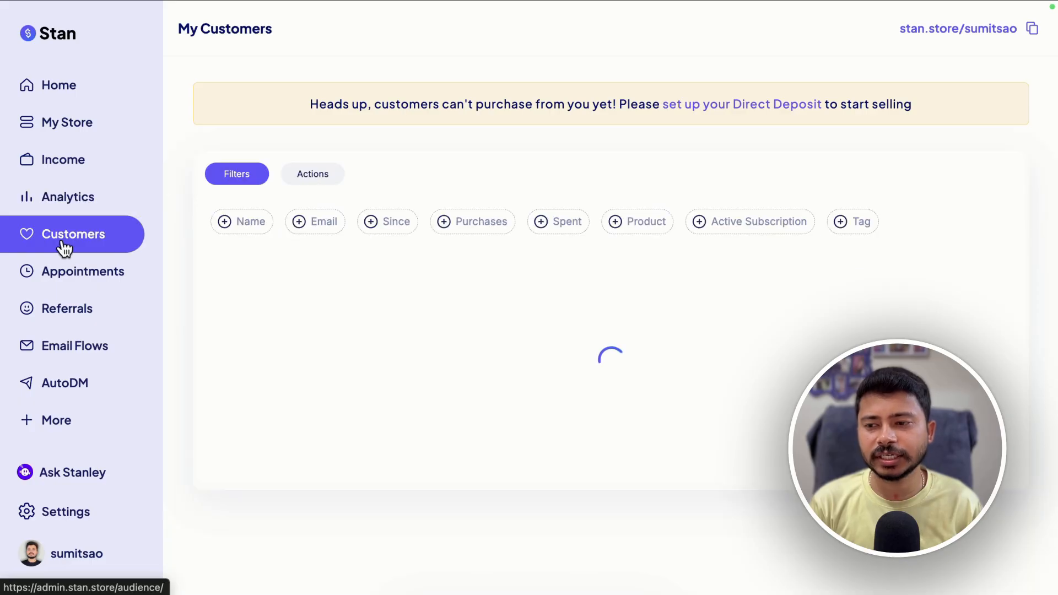
left_click(61, 279)
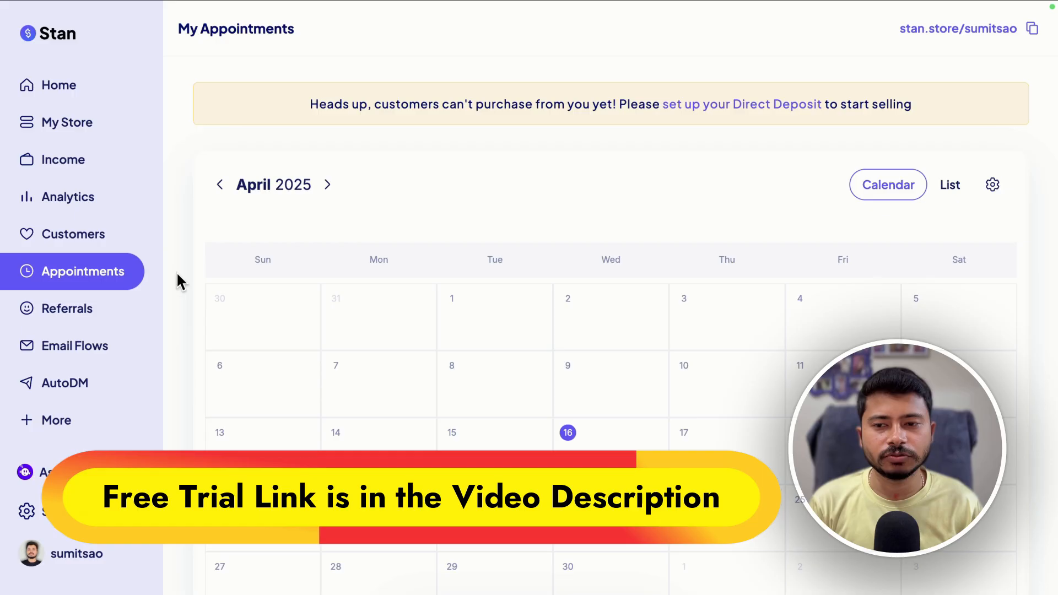
left_click(71, 280)
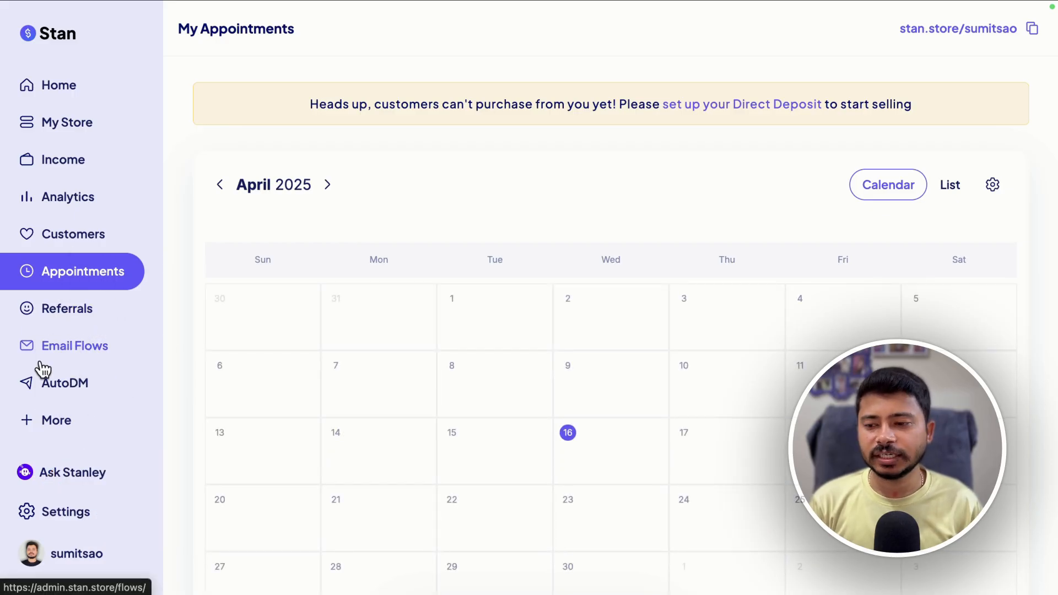
left_click(46, 388)
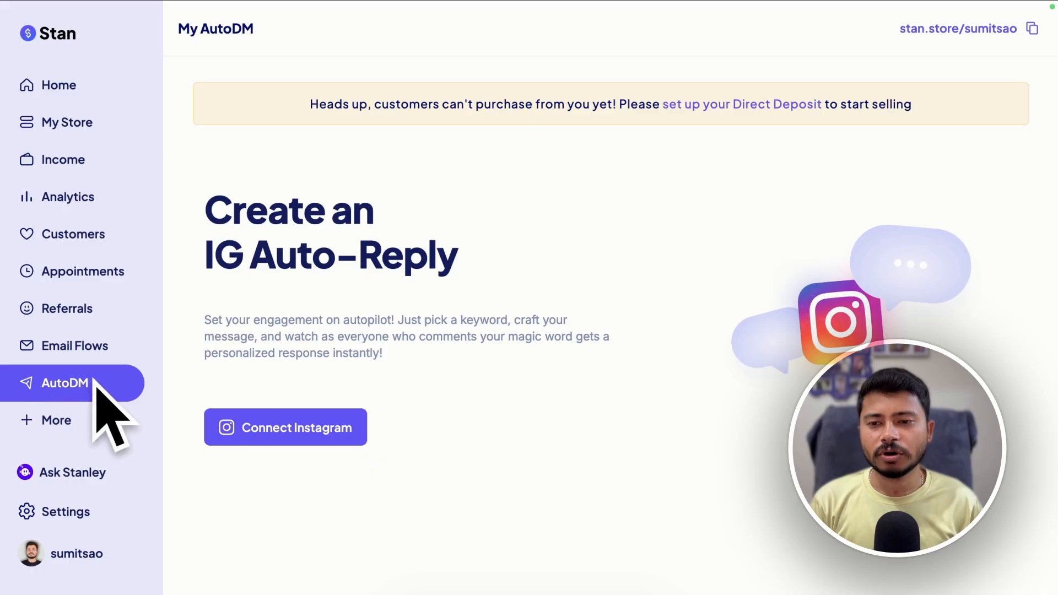